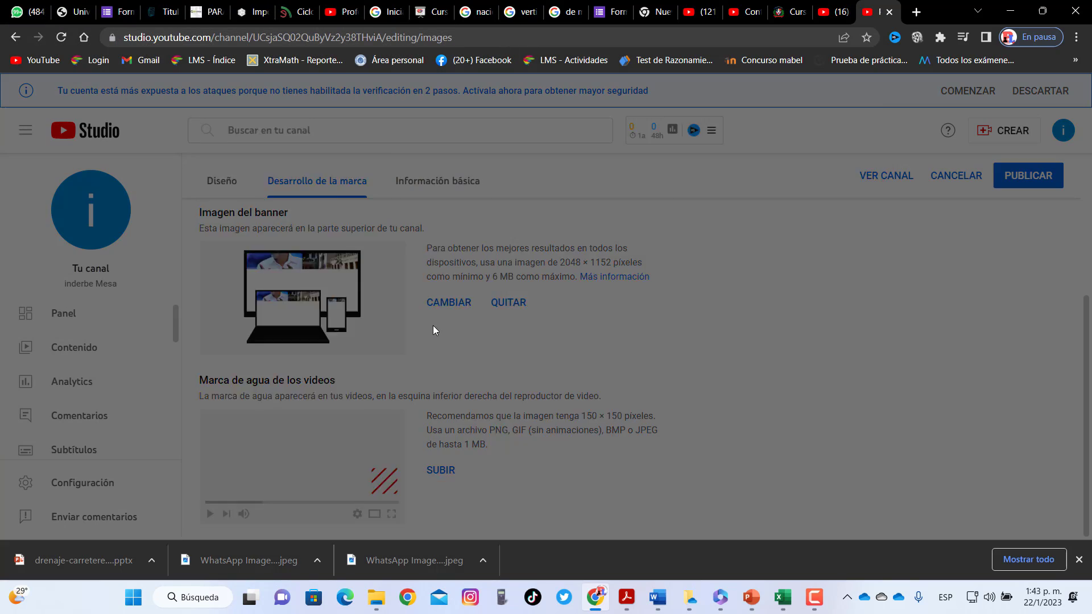
# Confirm the shield image as the video watermark and publish the branding changes
pyautogui.click(852, 488)
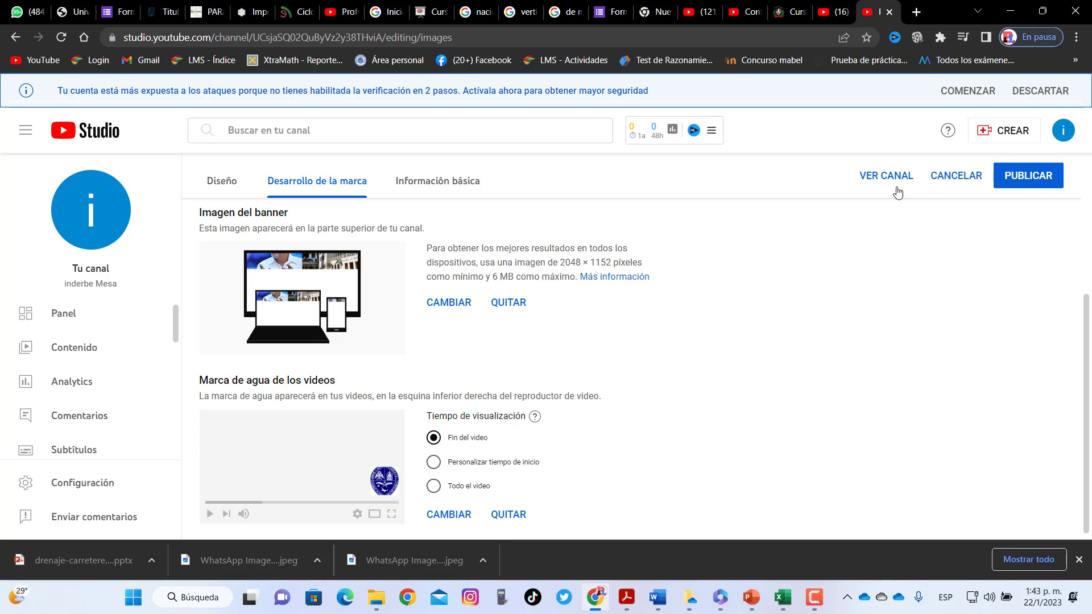
pyautogui.click(1013, 177)
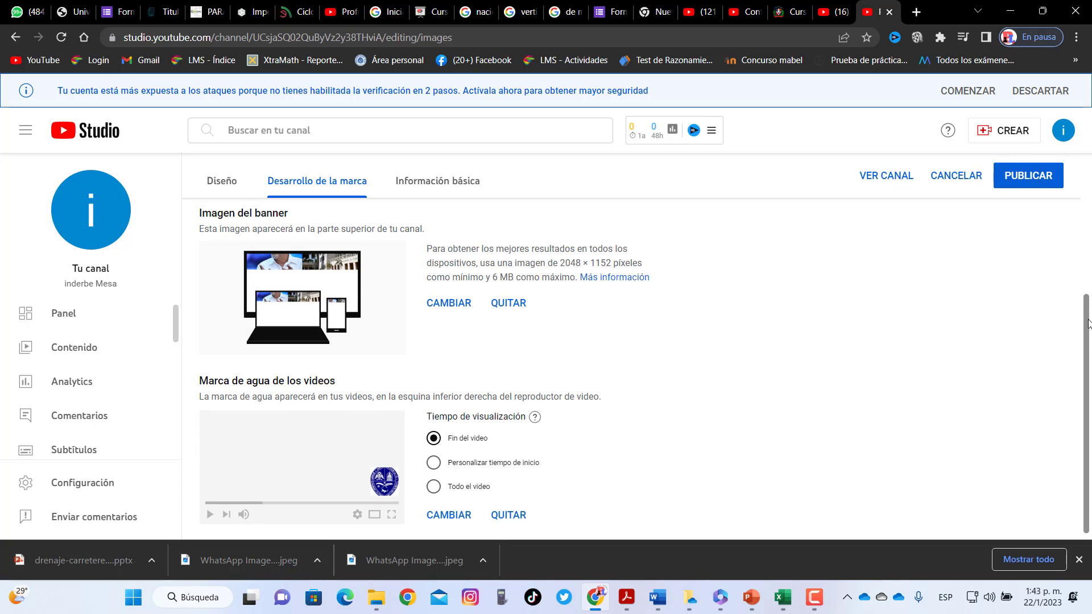
pyautogui.moveTo(1088, 319); pyautogui.dragTo(1089, 225)
pyautogui.click(1024, 188)
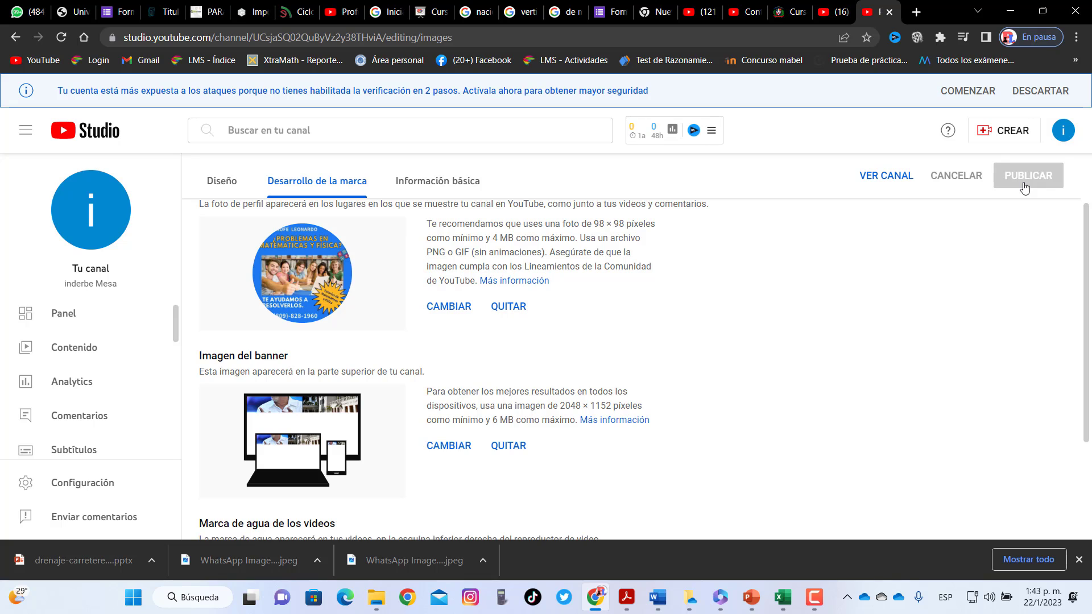
# Open the public channel page to check the new banner and profile picture
pyautogui.click(890, 177)
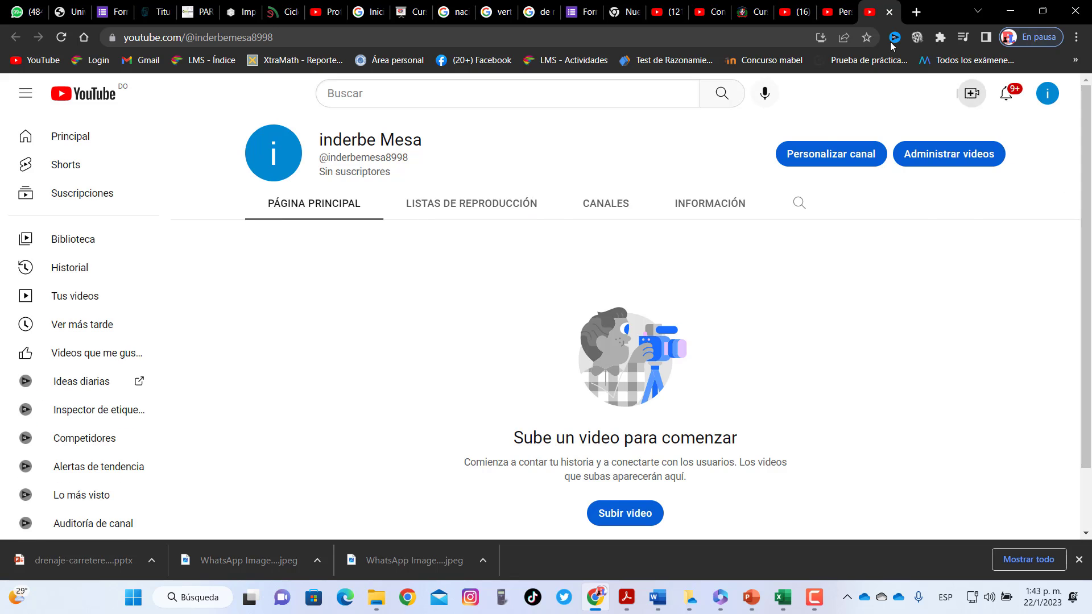
pyautogui.click(838, 6)
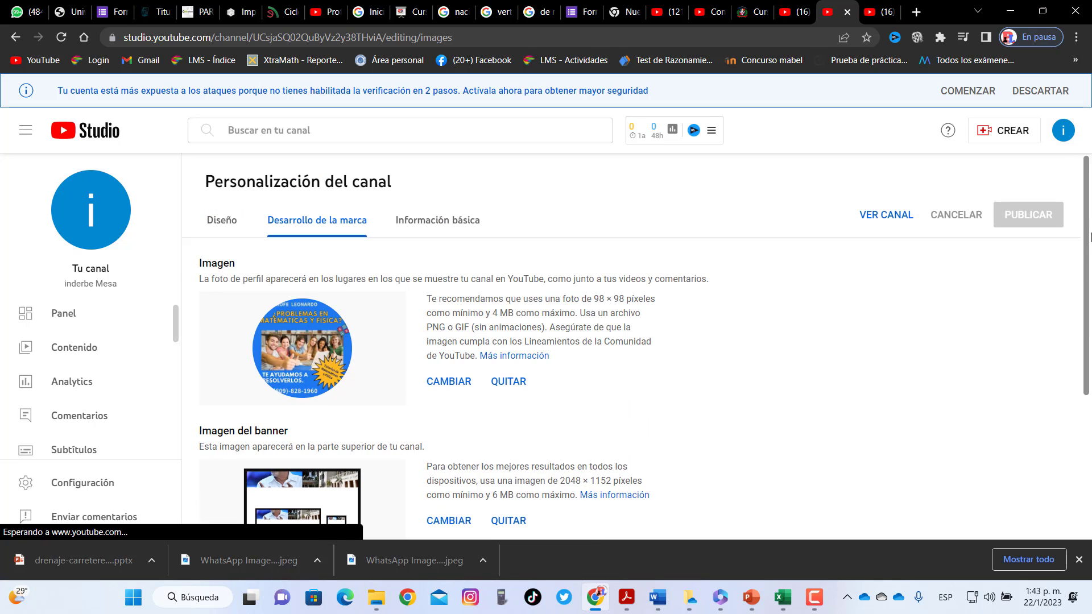
pyautogui.scroll(-5, 1086, 316)
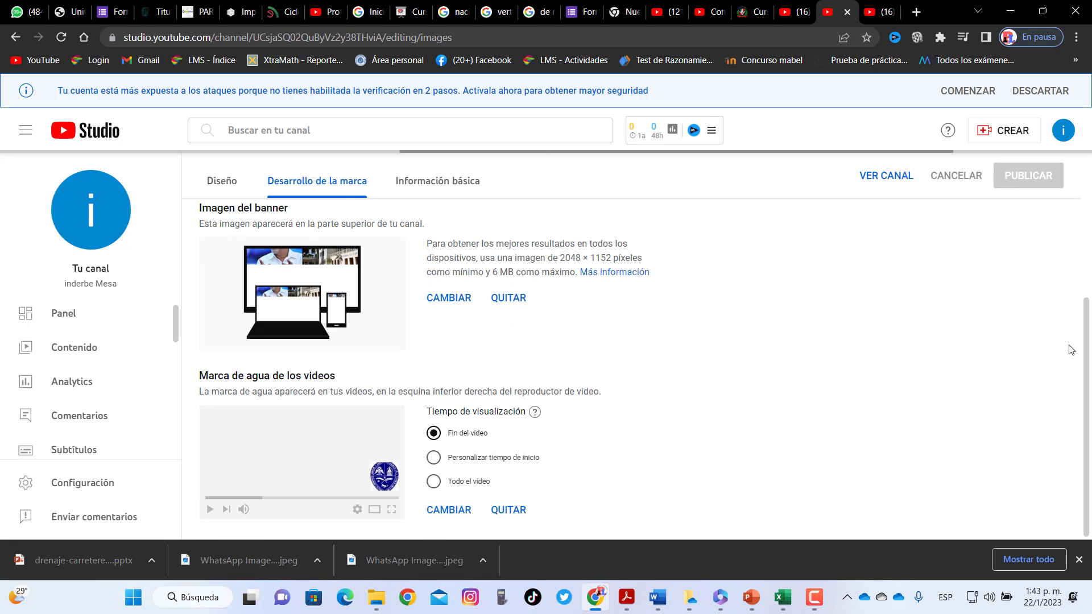
pyautogui.scroll(3, 1086, 276)
pyautogui.scroll(2, 1086, 276)
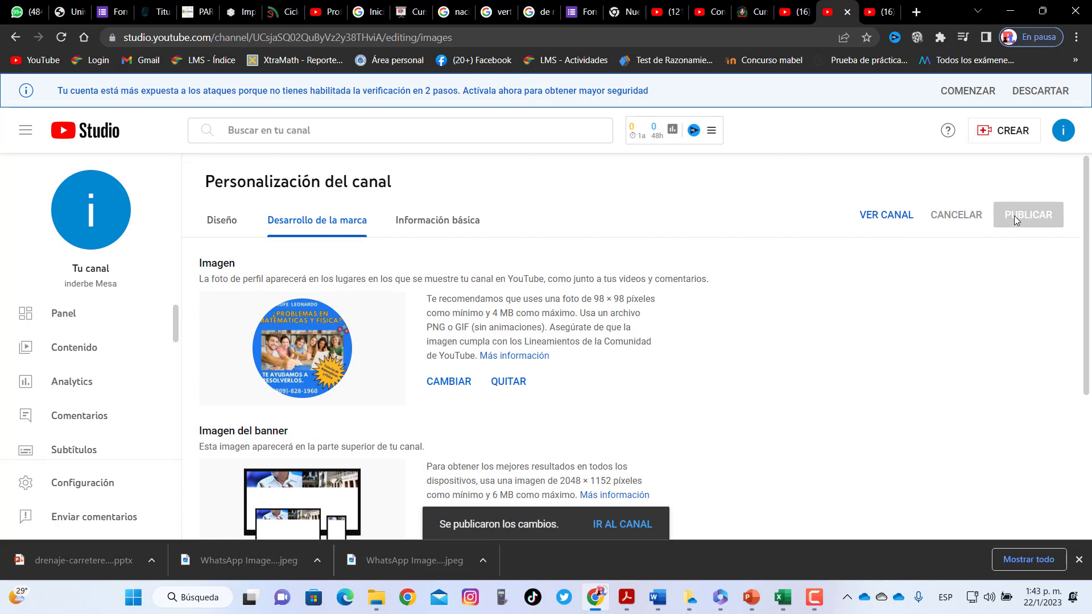
pyautogui.click(611, 524)
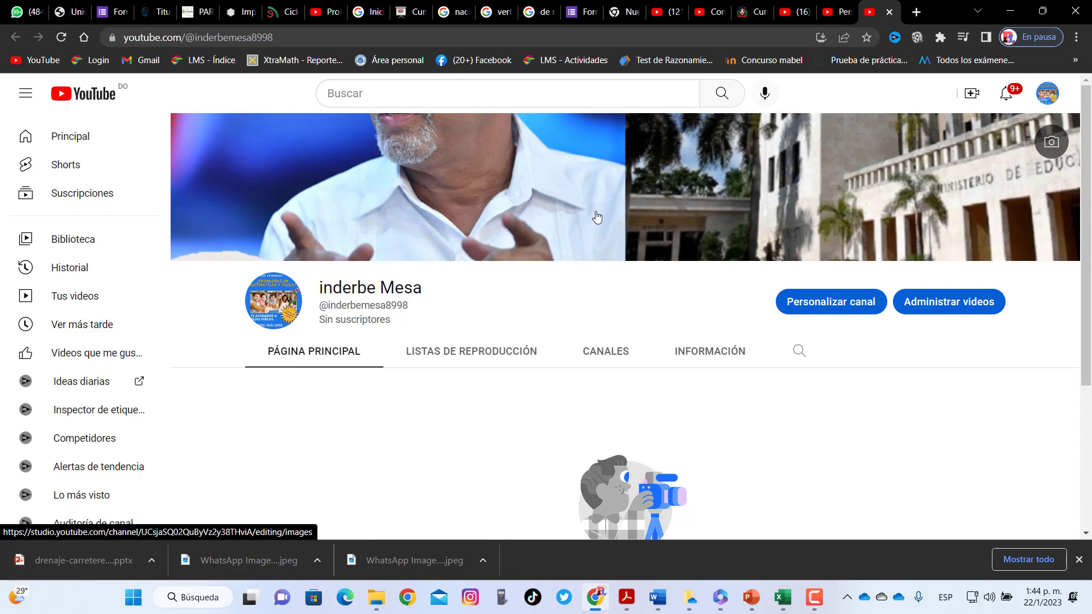
pyautogui.scroll(-2, 1089, 324)
pyautogui.scroll(-2, 1089, 324)
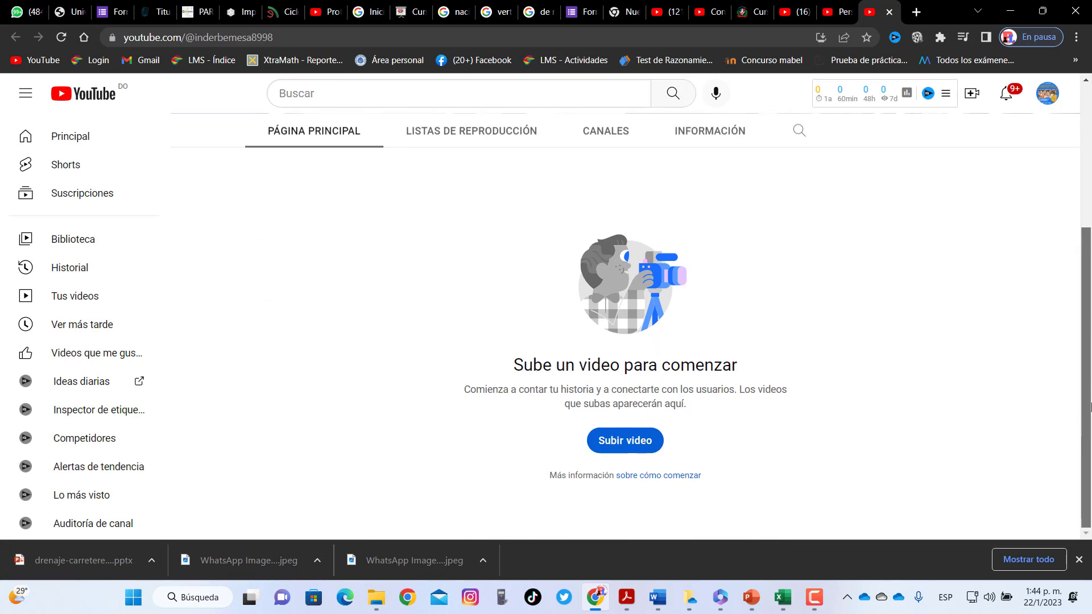
pyautogui.scroll(3, 1087, 236)
pyautogui.moveTo(1087, 236); pyautogui.dragTo(1089, 329)
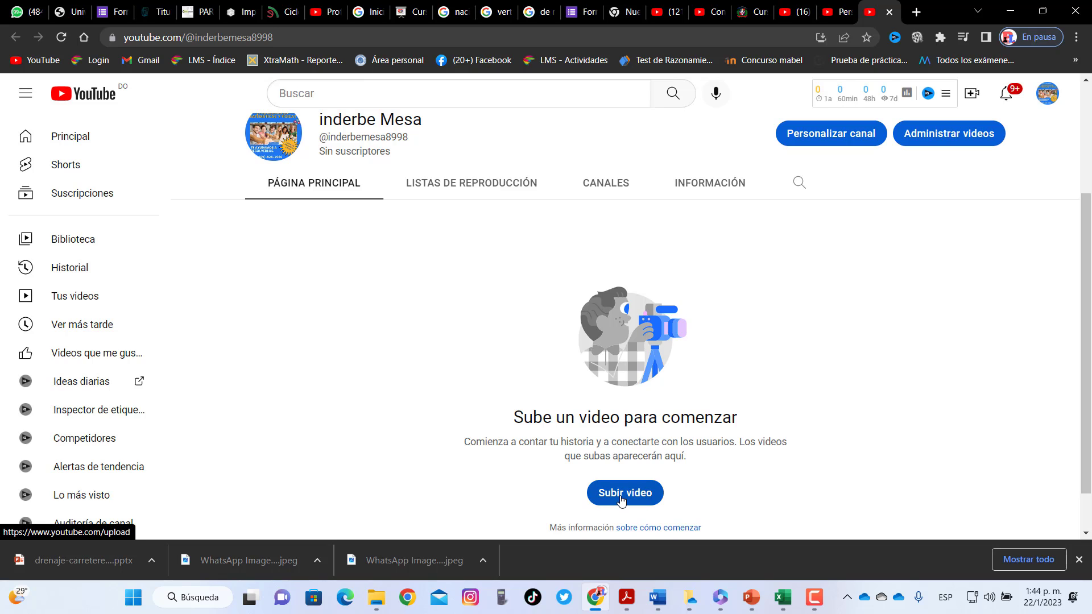
# Choose Subir video from the Crear menu in the YouTube header
pyautogui.click(972, 99)
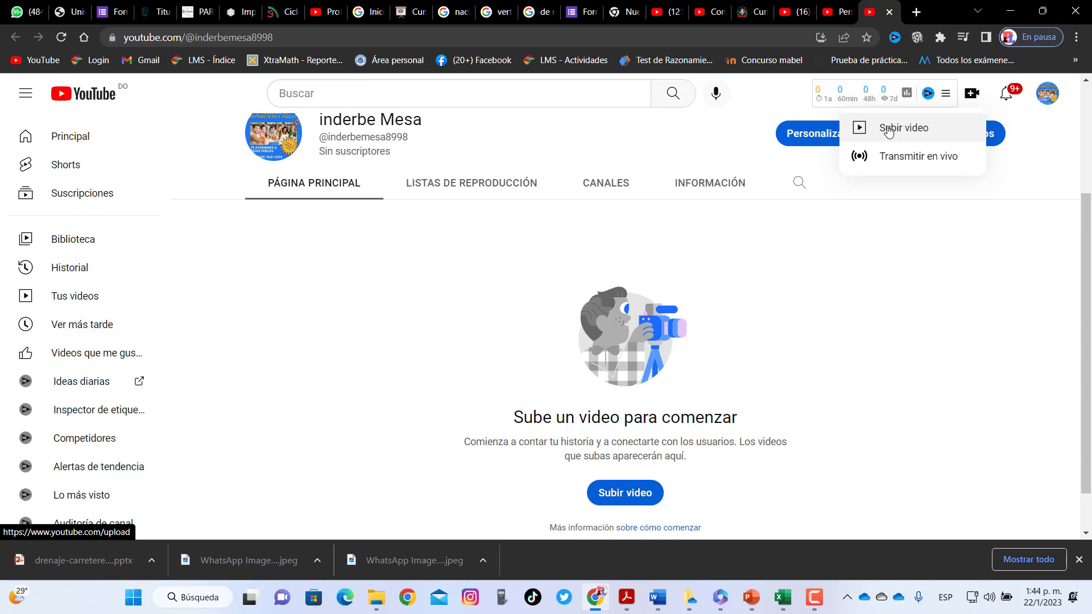
pyautogui.click(889, 130)
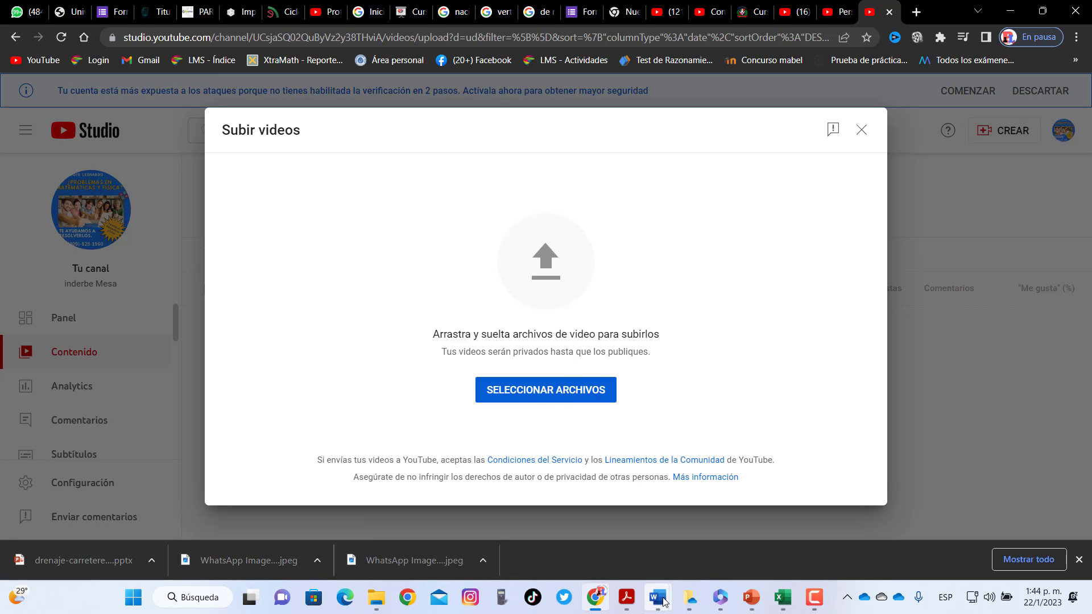
# Browse Documentos > Camtasia Studio subfolders, then drag the 24/11/2022 folder toward the upload area
pyautogui.moveTo(376, 597)
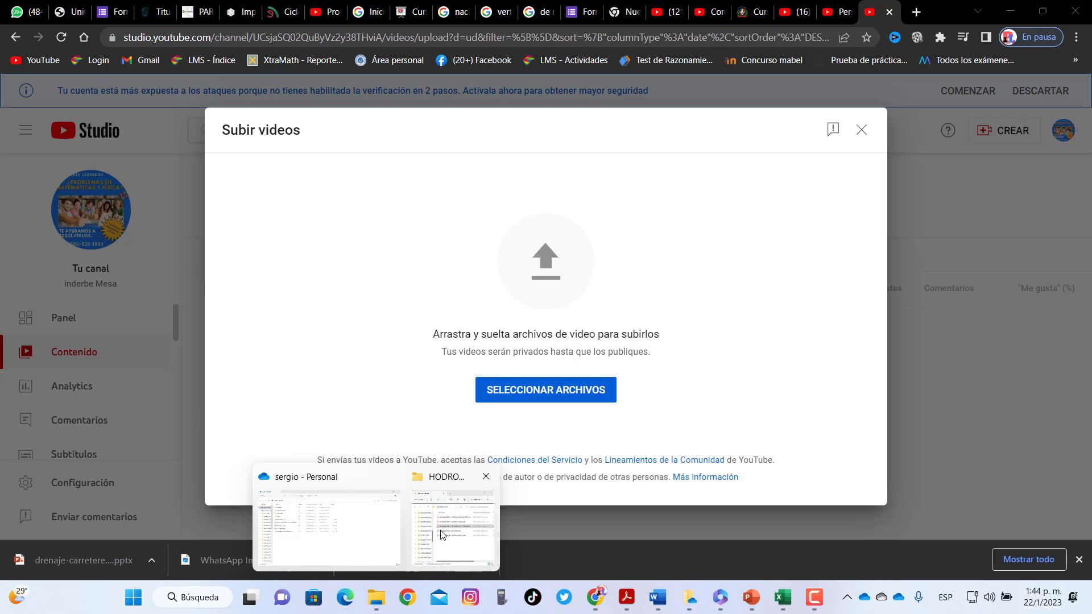
pyautogui.click(441, 534)
pyautogui.scroll(-3, 114, 239)
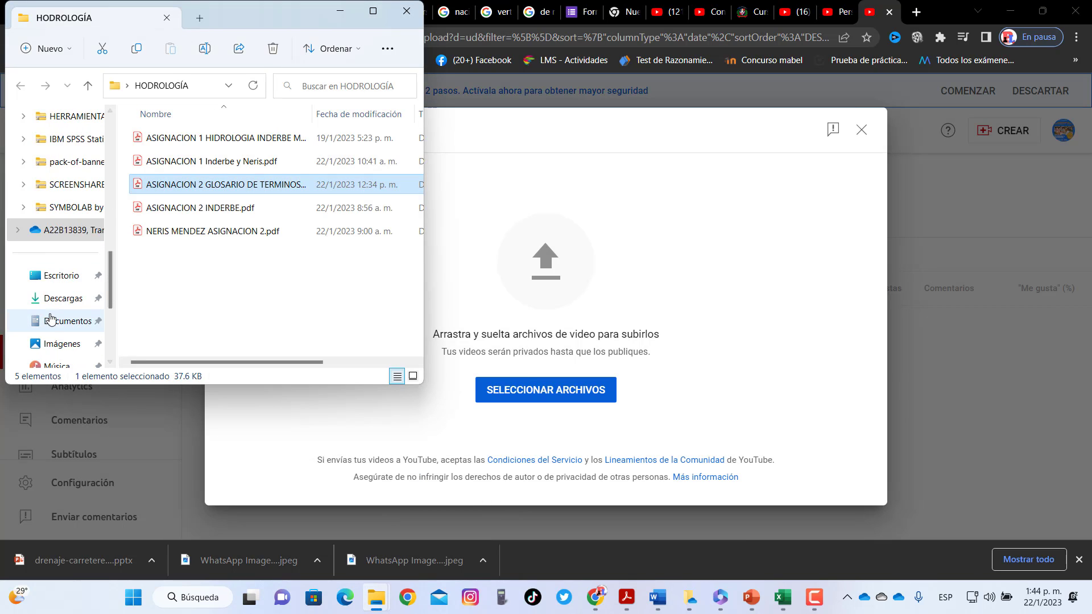
pyautogui.click(51, 320)
pyautogui.doubleClick(331, 162)
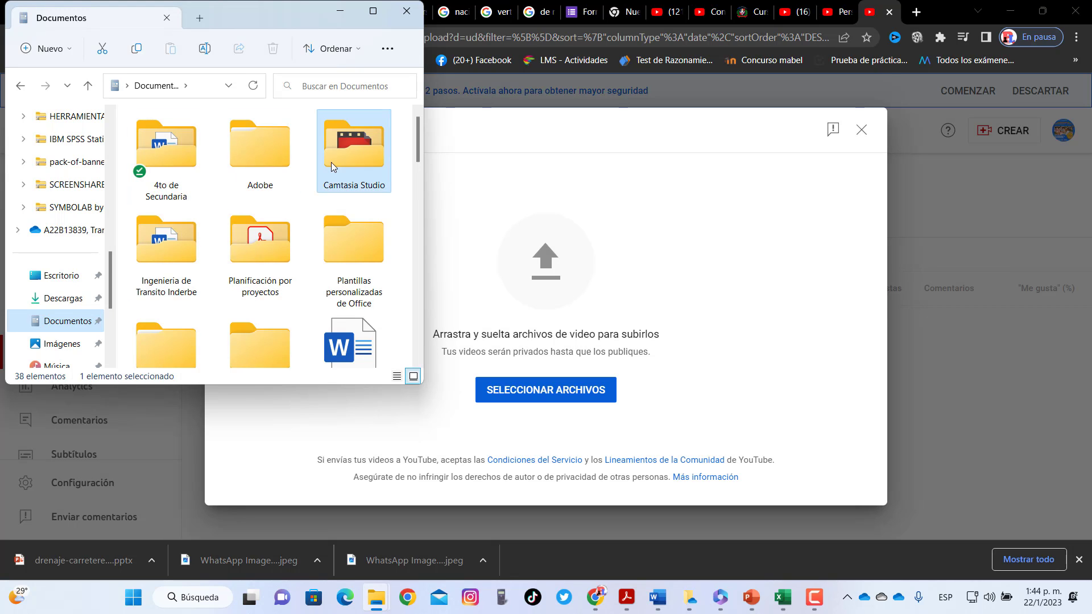
pyautogui.moveTo(418, 123); pyautogui.dragTo(422, 170)
pyautogui.doubleClick(213, 288)
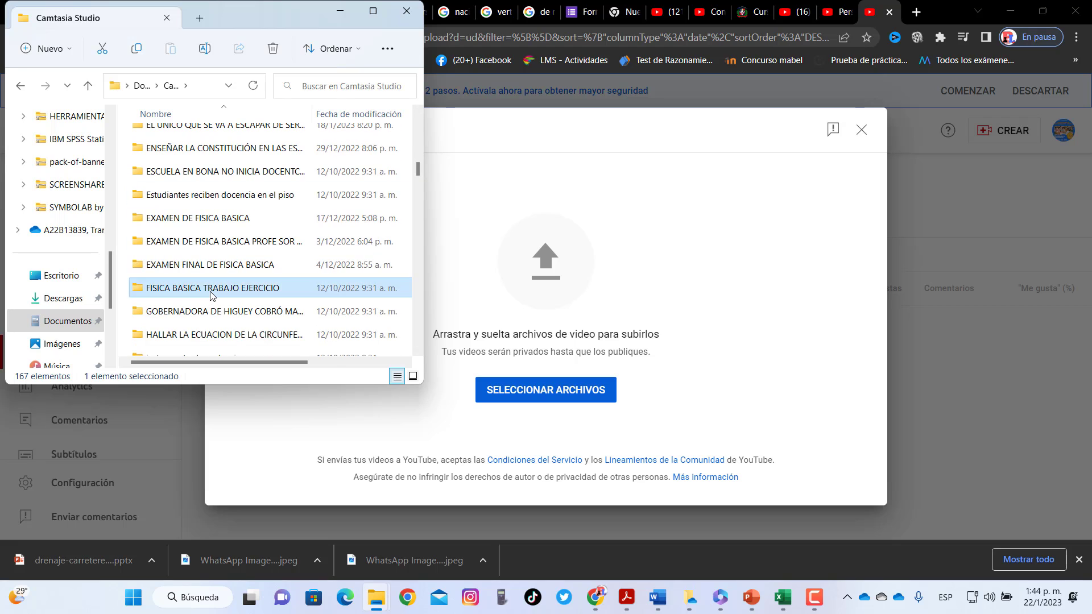
pyautogui.click(20, 85)
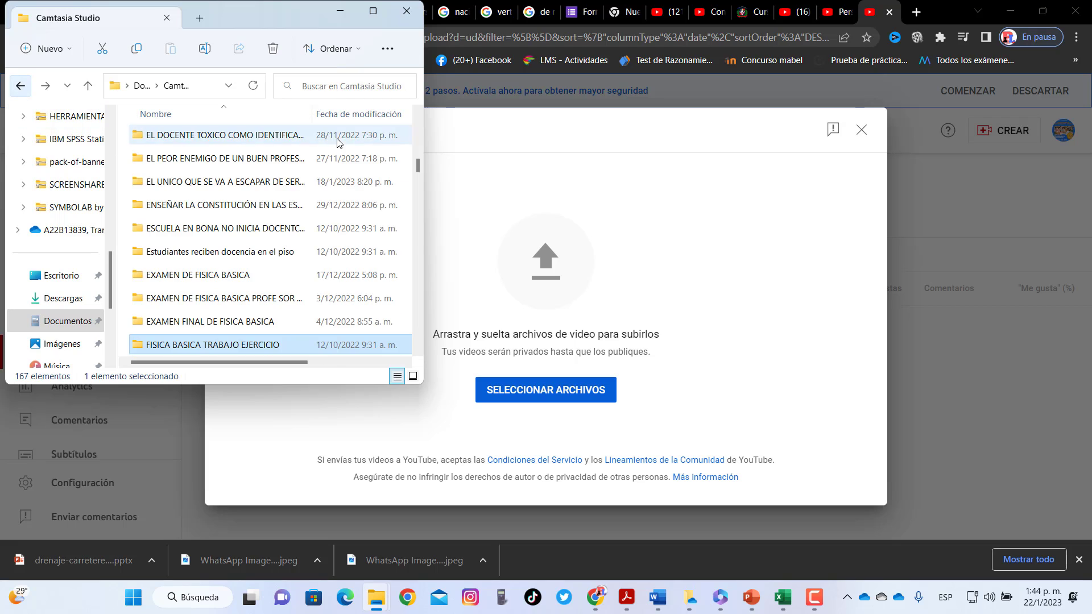
pyautogui.moveTo(418, 165); pyautogui.dragTo(418, 176)
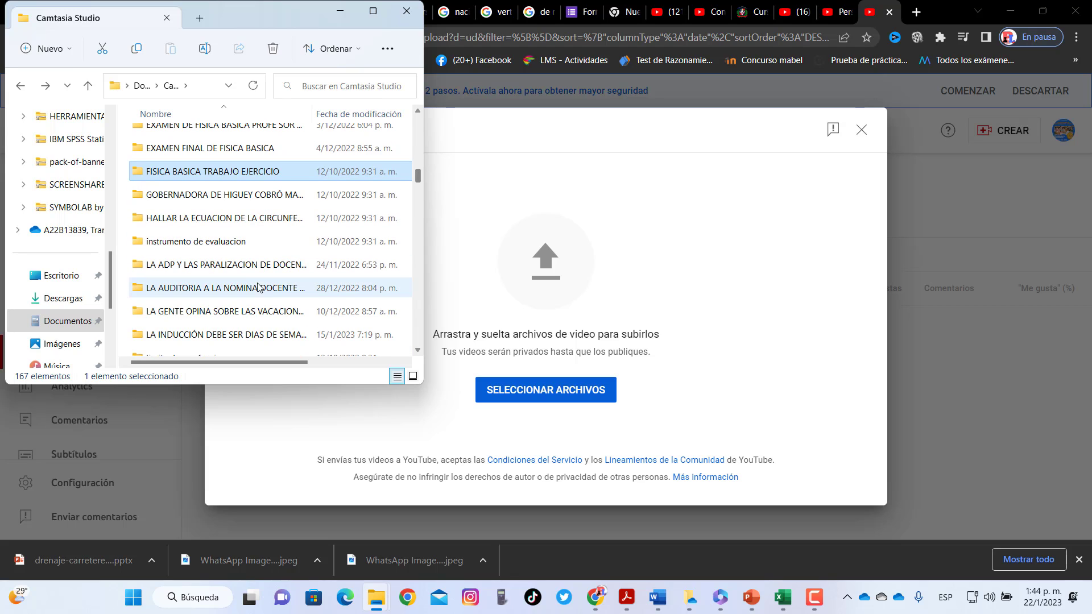
pyautogui.click(217, 265)
pyautogui.moveTo(216, 265); pyautogui.dragTo(266, 266)
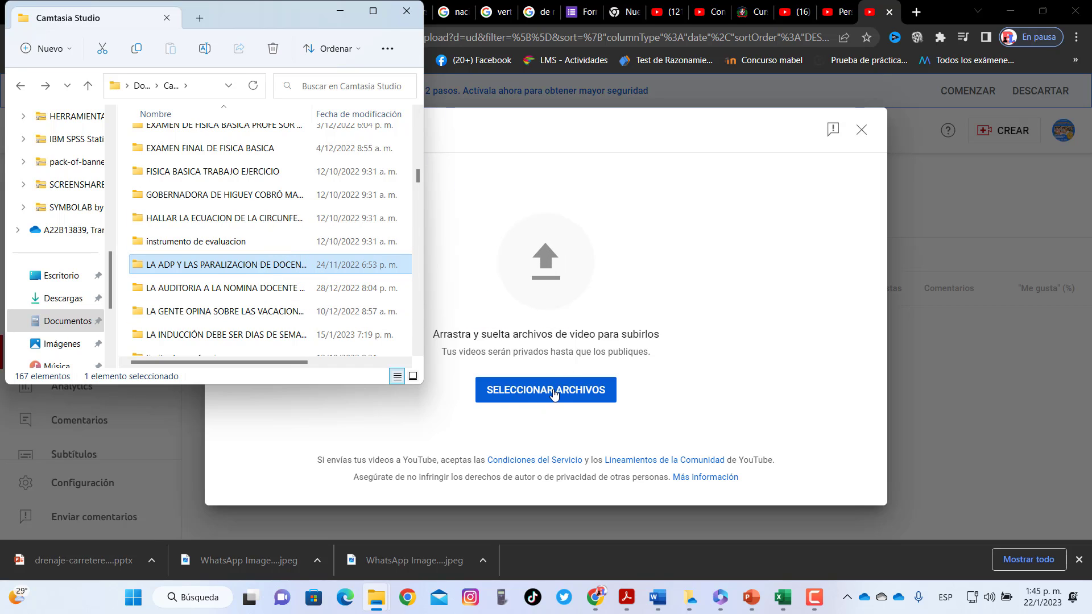
# Close File Explorer and open Documentos > Camtasia Studio in the upload file picker
pyautogui.click(407, 11)
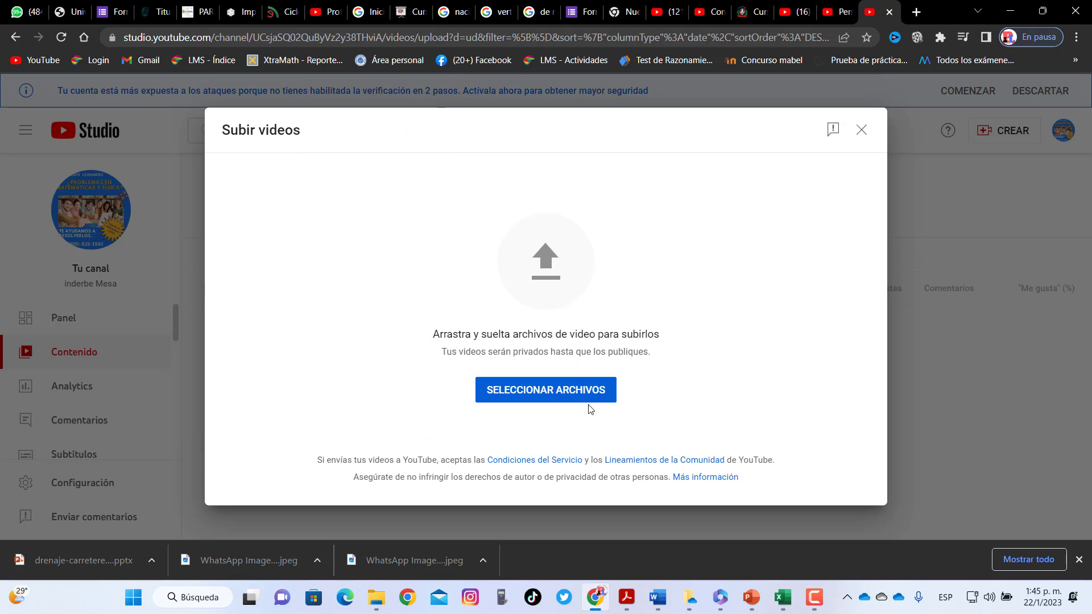
pyautogui.click(563, 398)
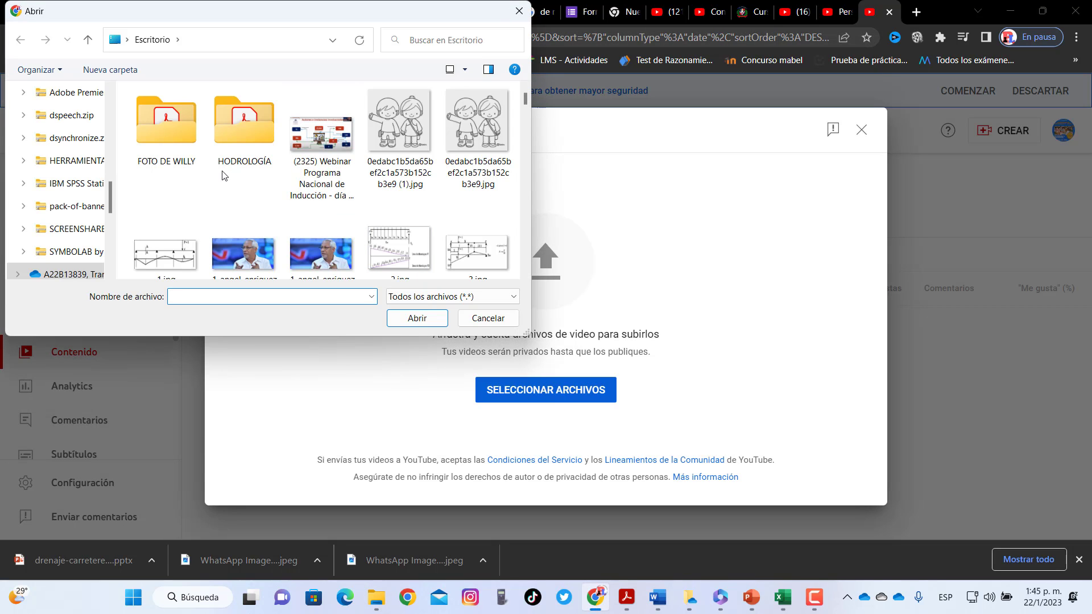
pyautogui.scroll(-2, 114, 196)
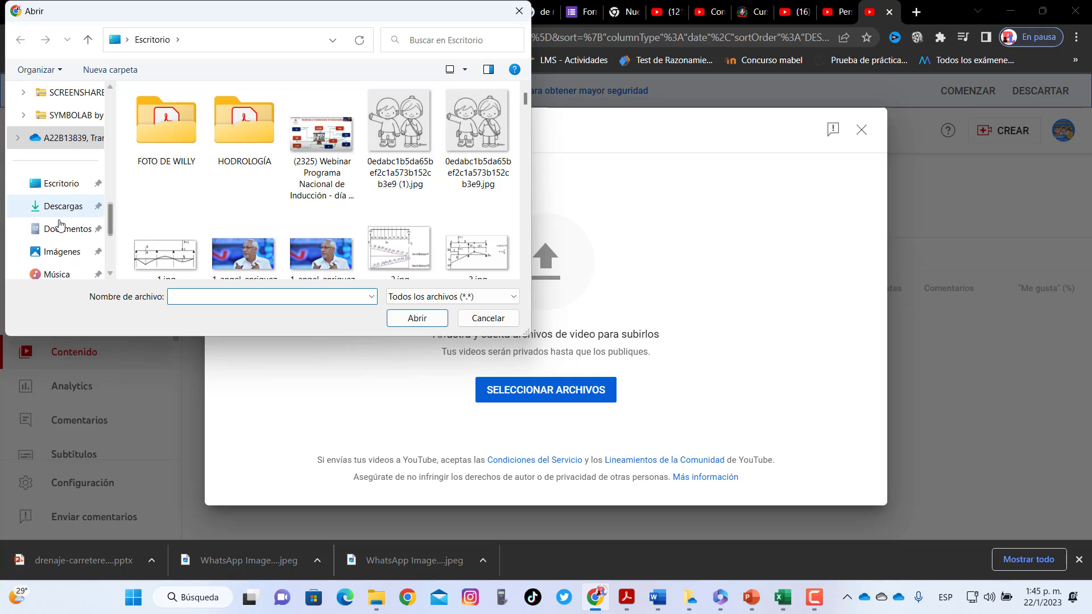
pyautogui.click(59, 228)
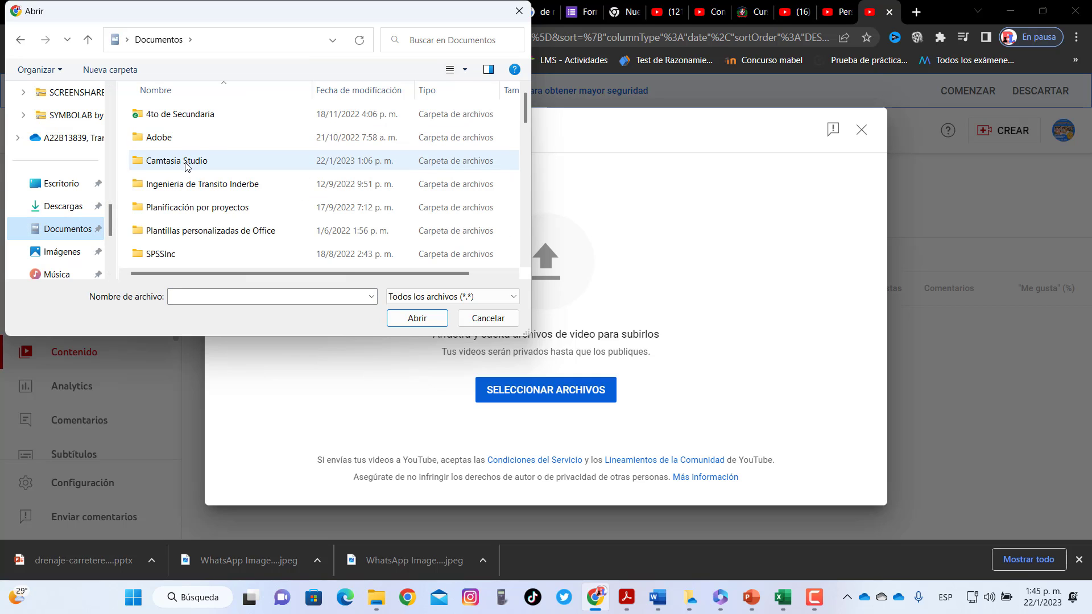
pyautogui.click(185, 163)
pyautogui.doubleClick(259, 164)
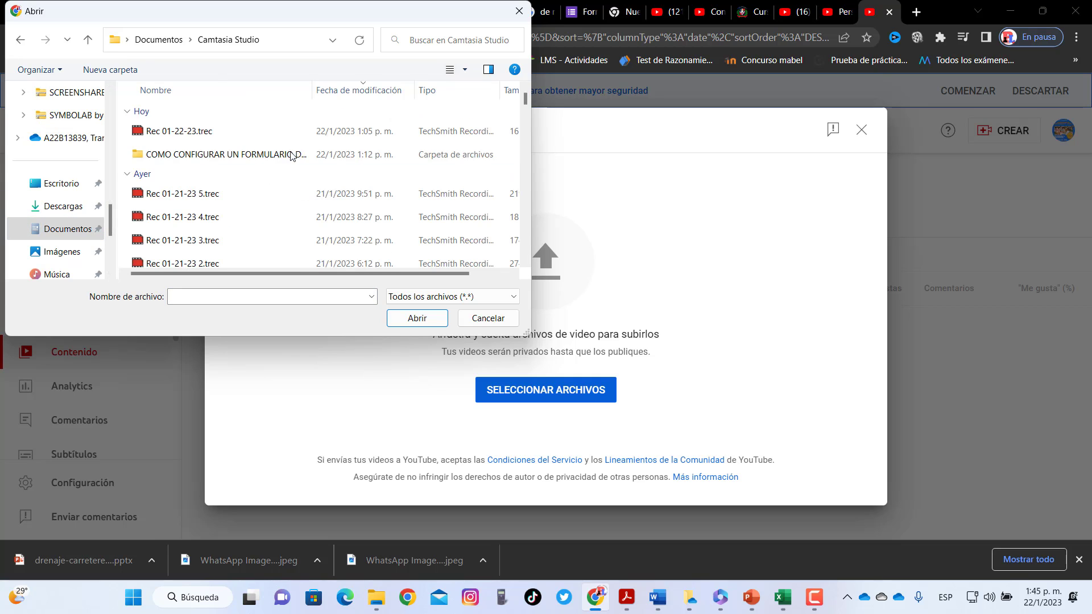
# Scroll to the DESPEJE DE FORMULAS LA VELOCIDAD folder and open its .mp4 for upload
pyautogui.click(525, 262)
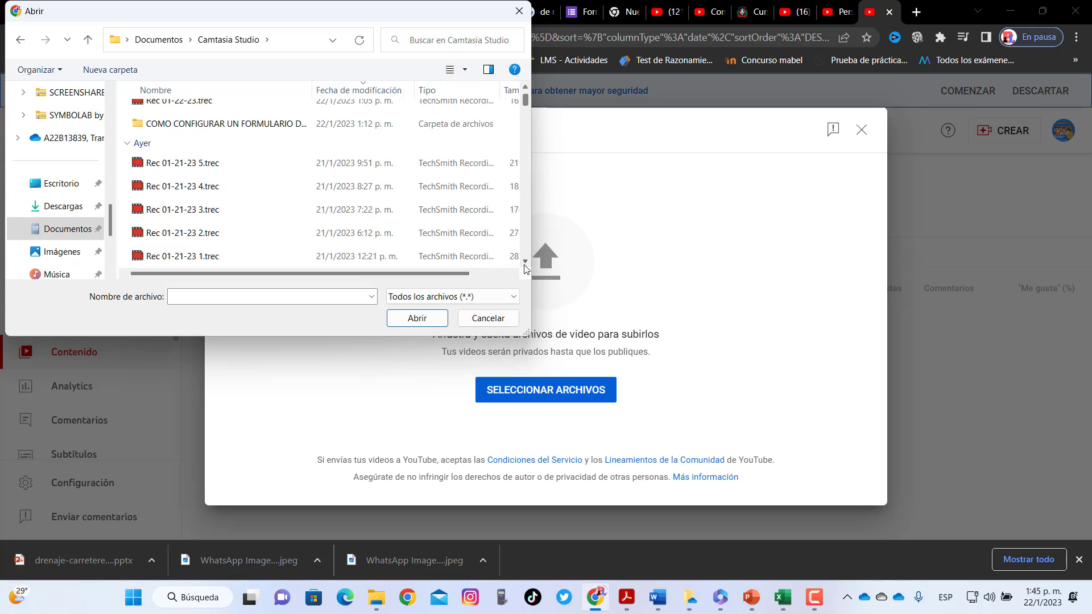
pyautogui.click(525, 262)
pyautogui.click(525, 263)
pyautogui.click(525, 263)
pyautogui.click(525, 262)
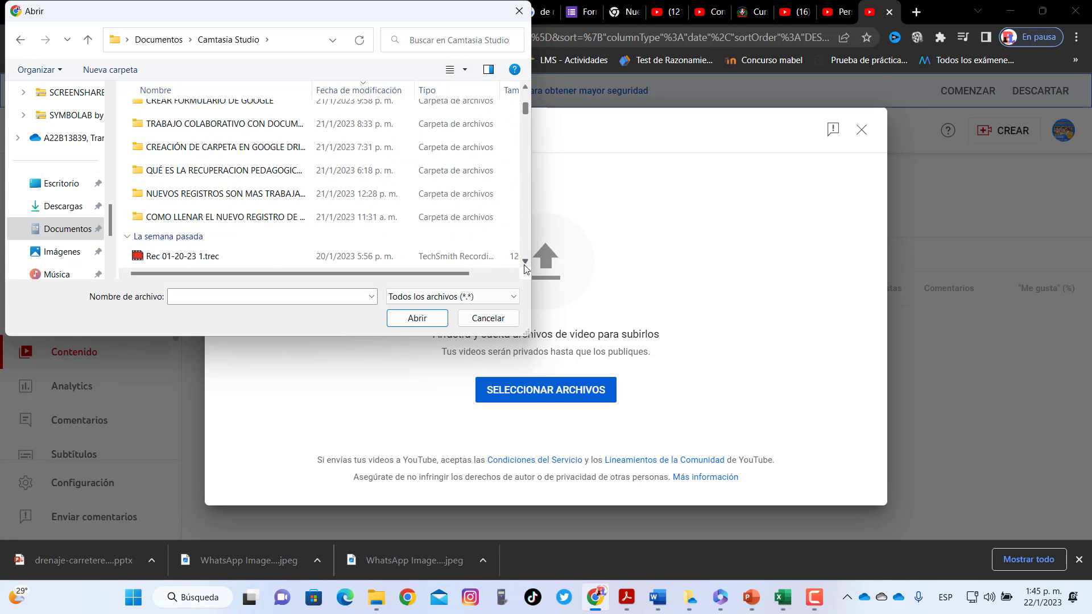
pyautogui.click(525, 262)
pyautogui.click(525, 262)
pyautogui.click(525, 261)
pyautogui.click(525, 262)
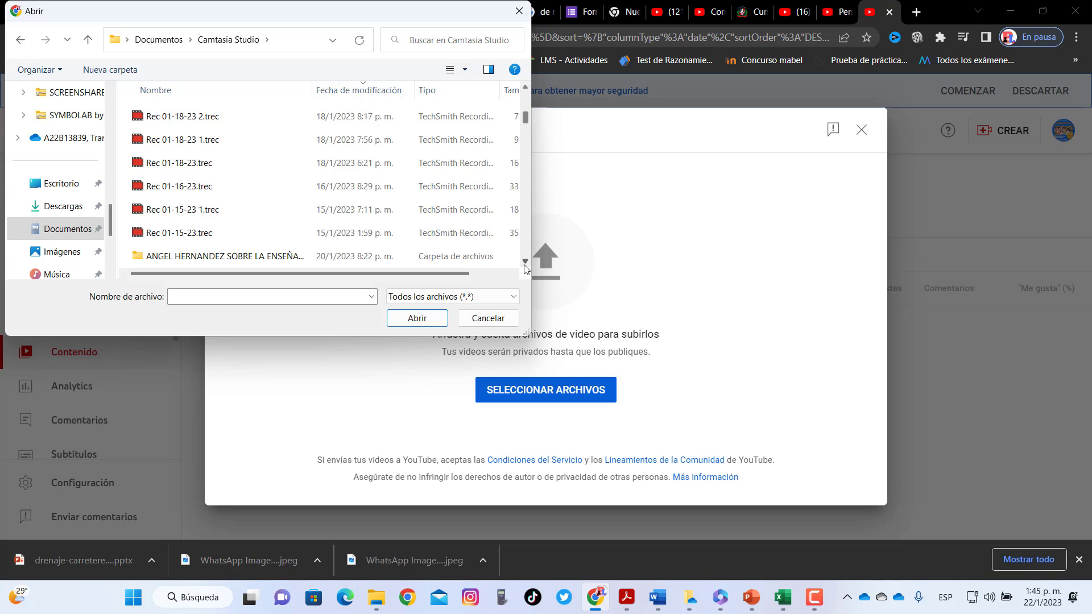
pyautogui.click(525, 262)
pyautogui.click(525, 261)
pyautogui.click(525, 262)
pyautogui.click(525, 263)
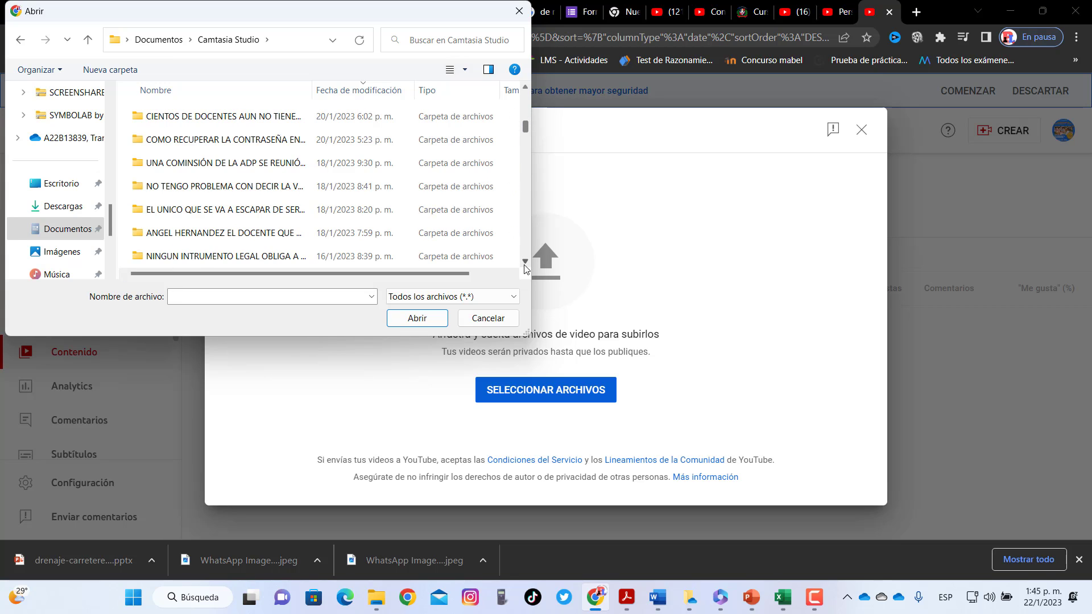
pyautogui.click(525, 262)
pyautogui.click(525, 263)
pyautogui.click(525, 263)
pyautogui.click(525, 262)
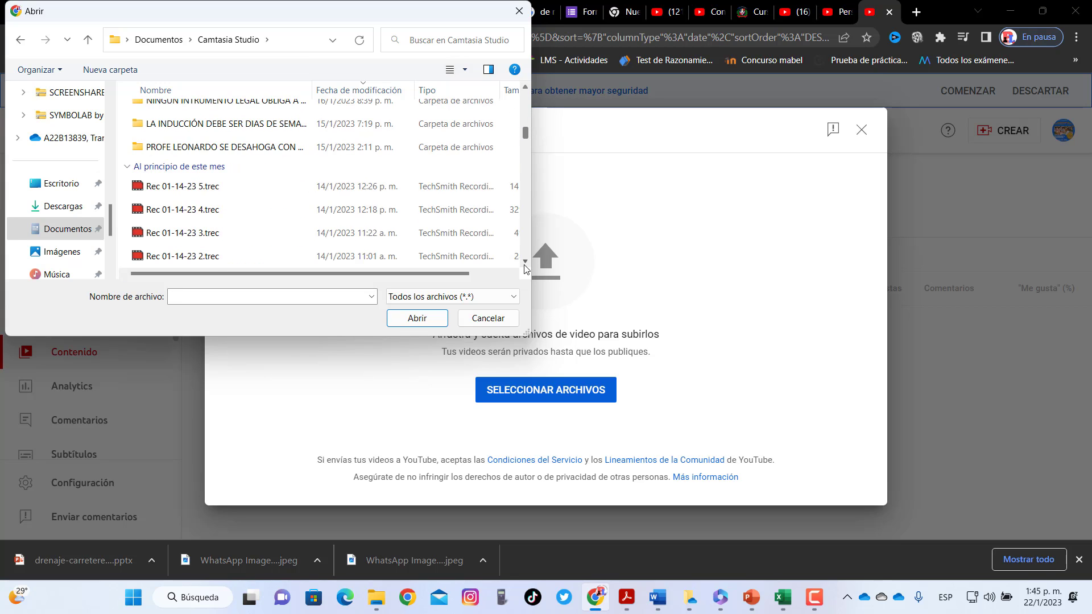
pyautogui.click(525, 262)
pyautogui.click(525, 262)
pyautogui.click(525, 262)
pyautogui.click(525, 262)
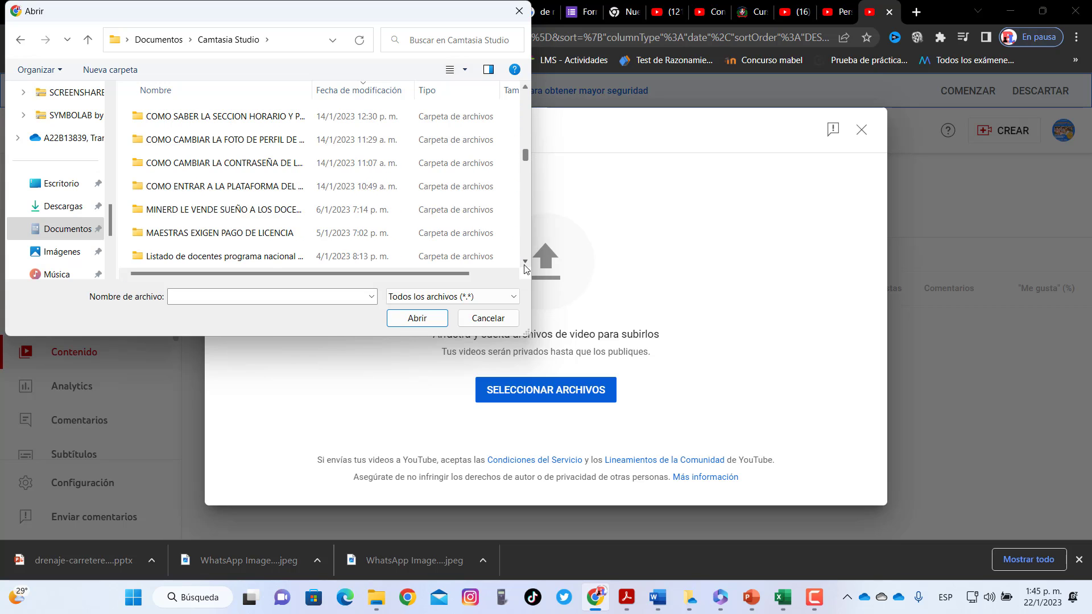
pyautogui.click(525, 262)
pyautogui.click(525, 261)
pyautogui.click(525, 261)
pyautogui.click(525, 261)
pyautogui.click(525, 261)
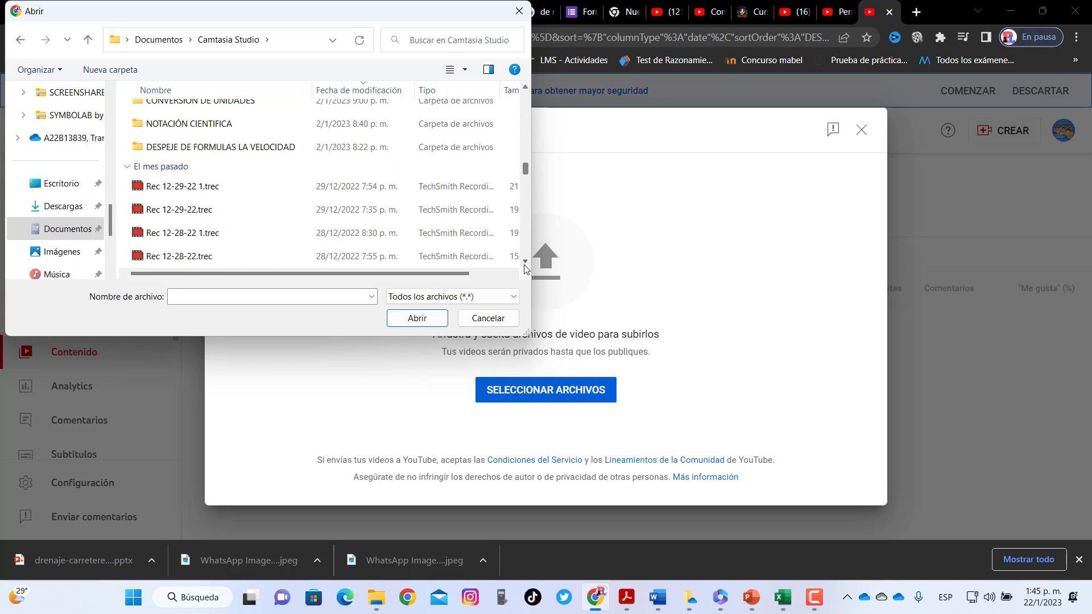
pyautogui.doubleClick(246, 148)
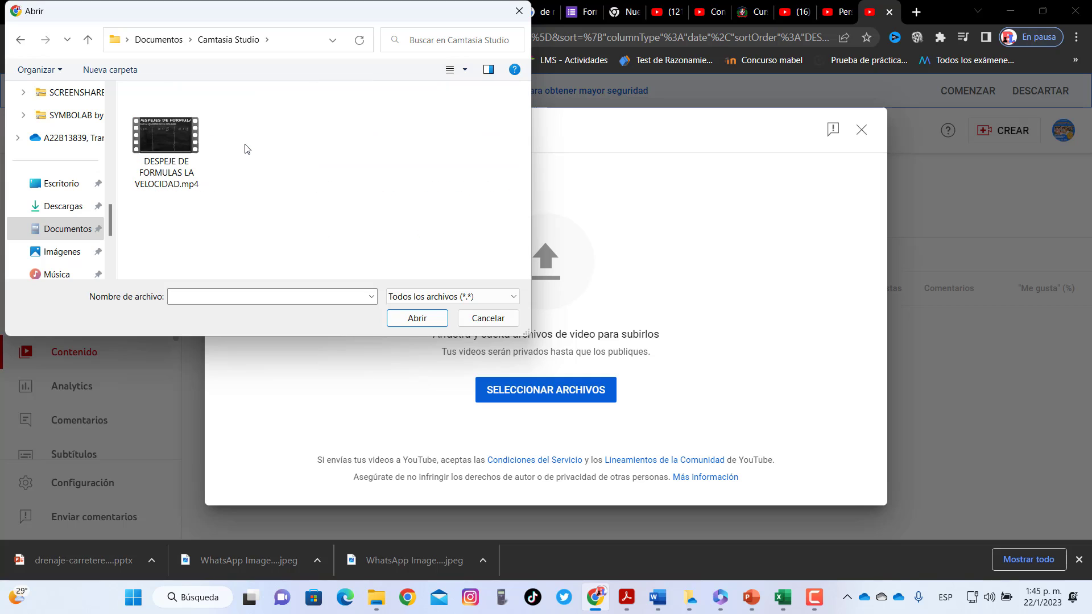
pyautogui.click(167, 141)
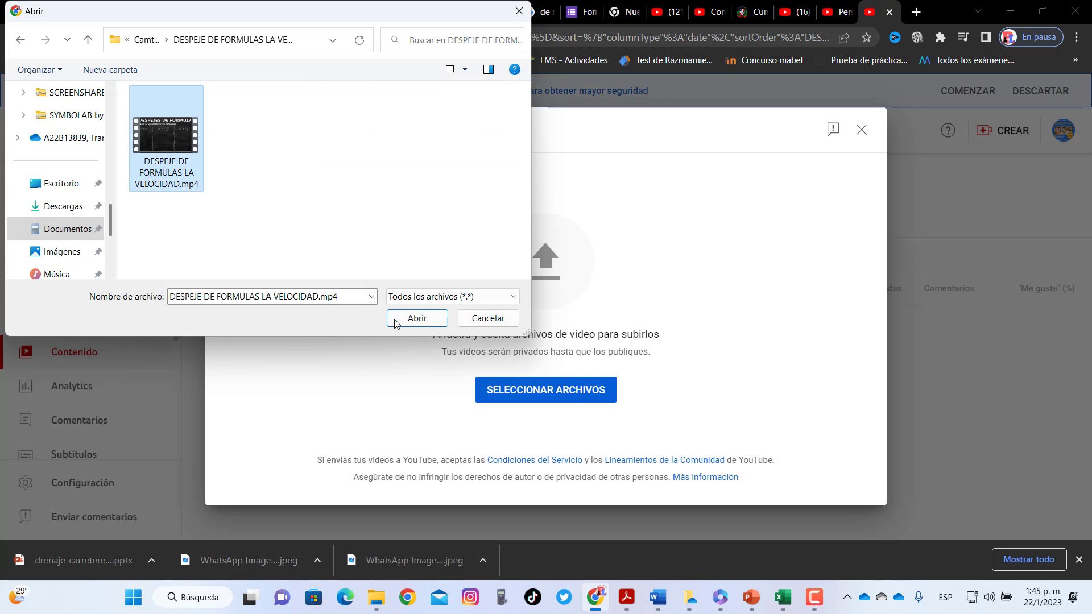
pyautogui.click(424, 323)
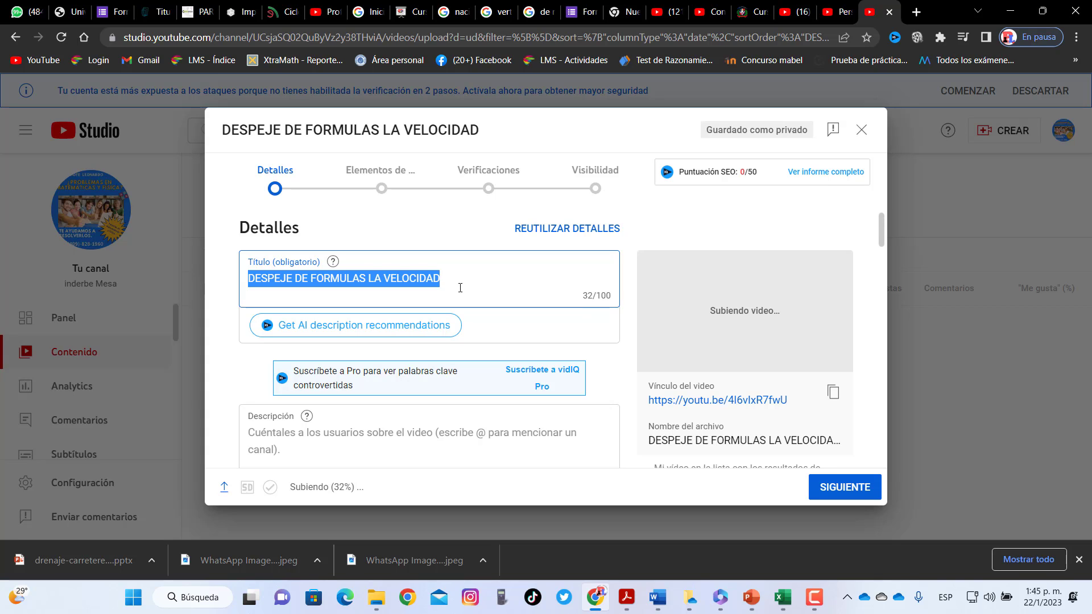
# Review the title 'DESPEJE DE FORMULAS LA VELOCIDAD', leave it unchanged, and scroll to Descripción
pyautogui.click(477, 311)
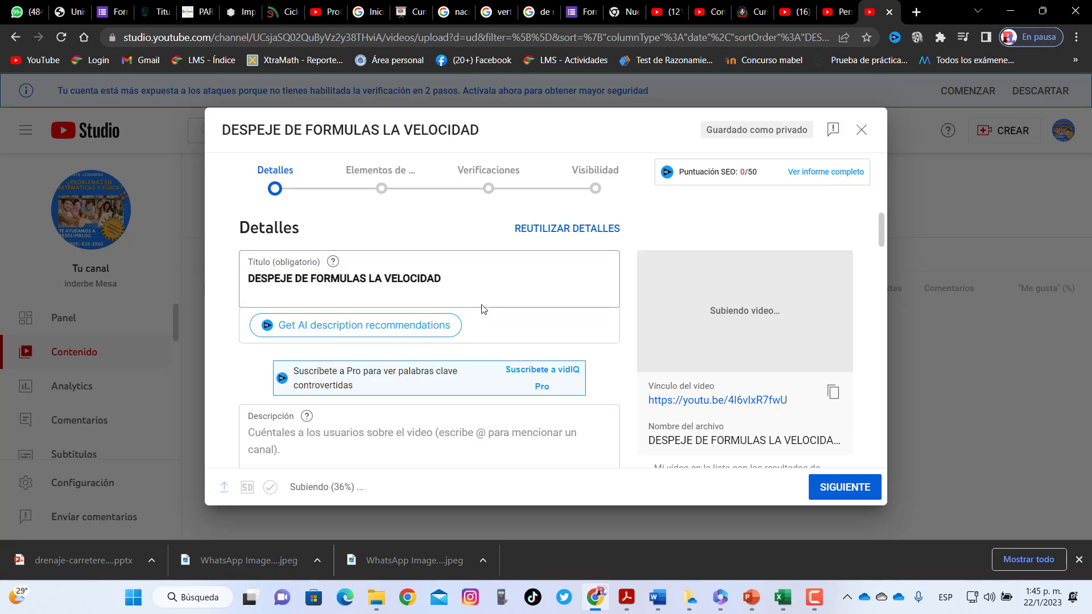
pyautogui.moveTo(467, 281); pyautogui.dragTo(249, 283)
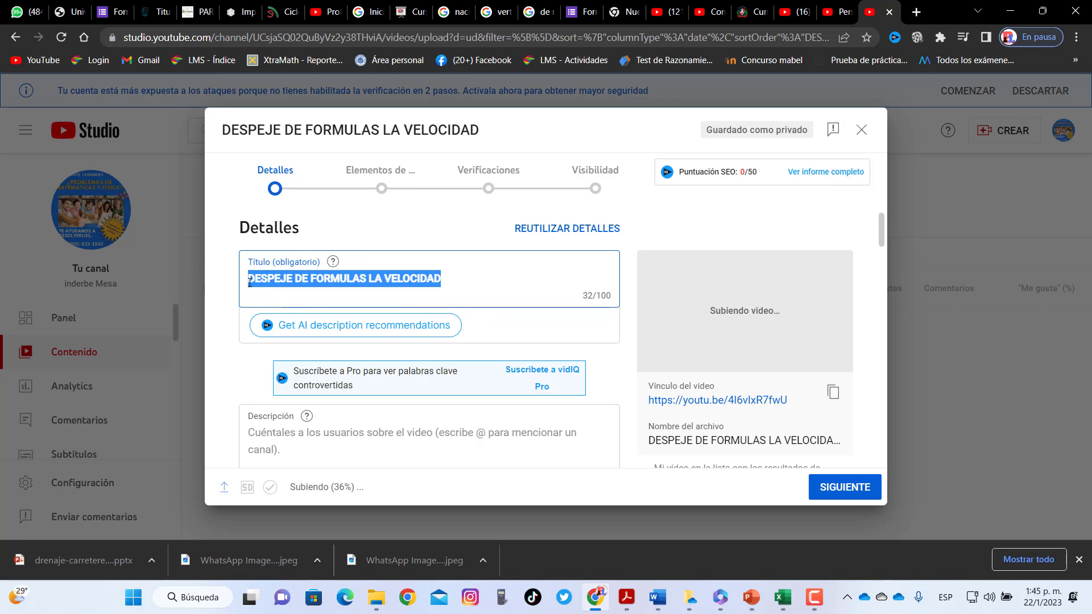
pyautogui.click(529, 275)
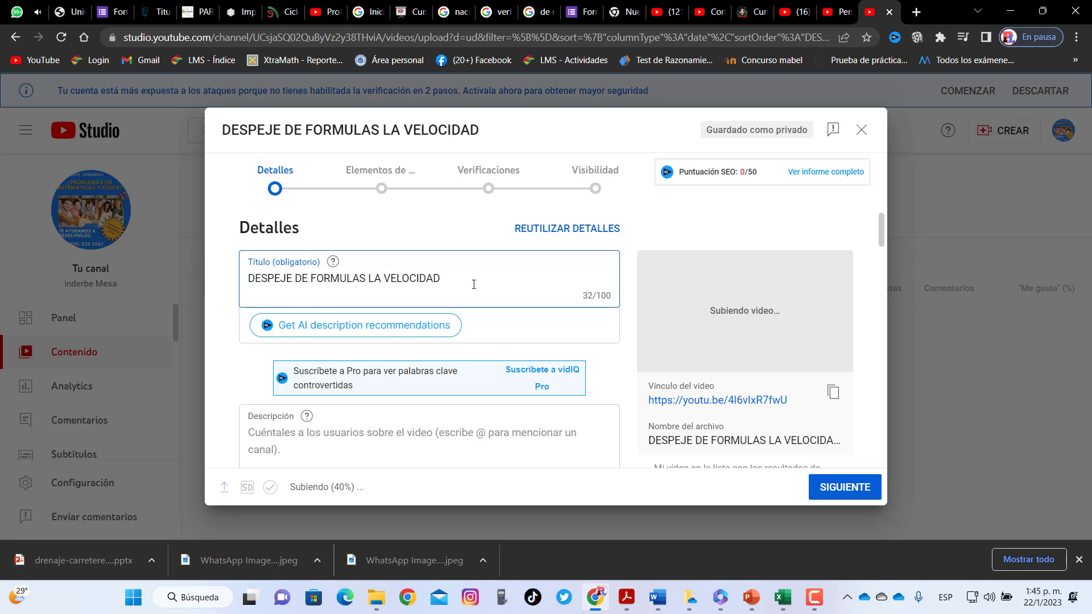
pyautogui.moveTo(474, 284); pyautogui.dragTo(243, 286)
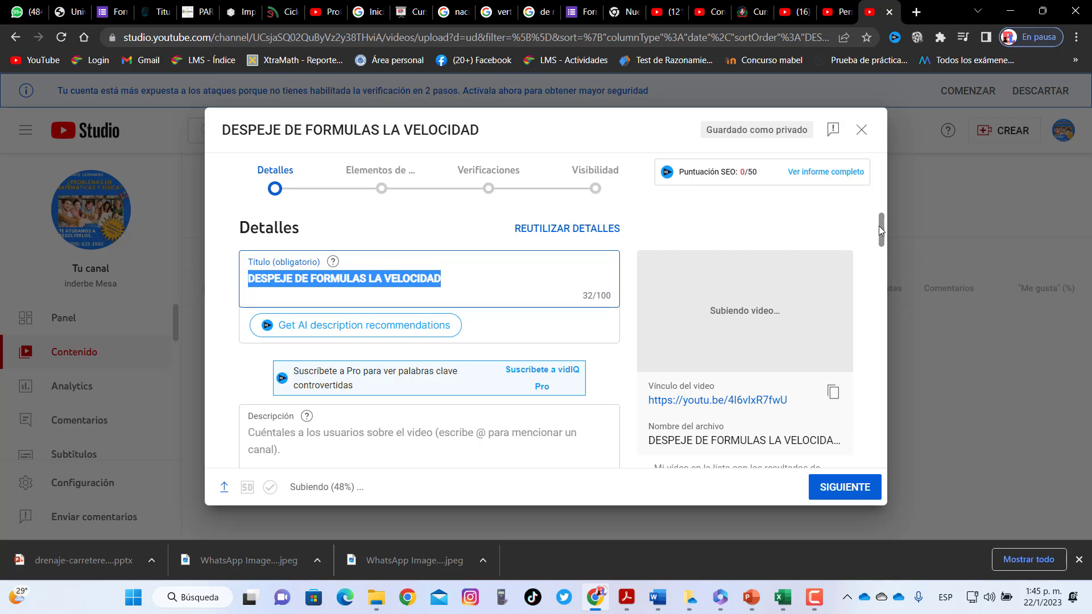
pyautogui.scroll(-3, 886, 250)
pyautogui.scroll(-1, 885, 245)
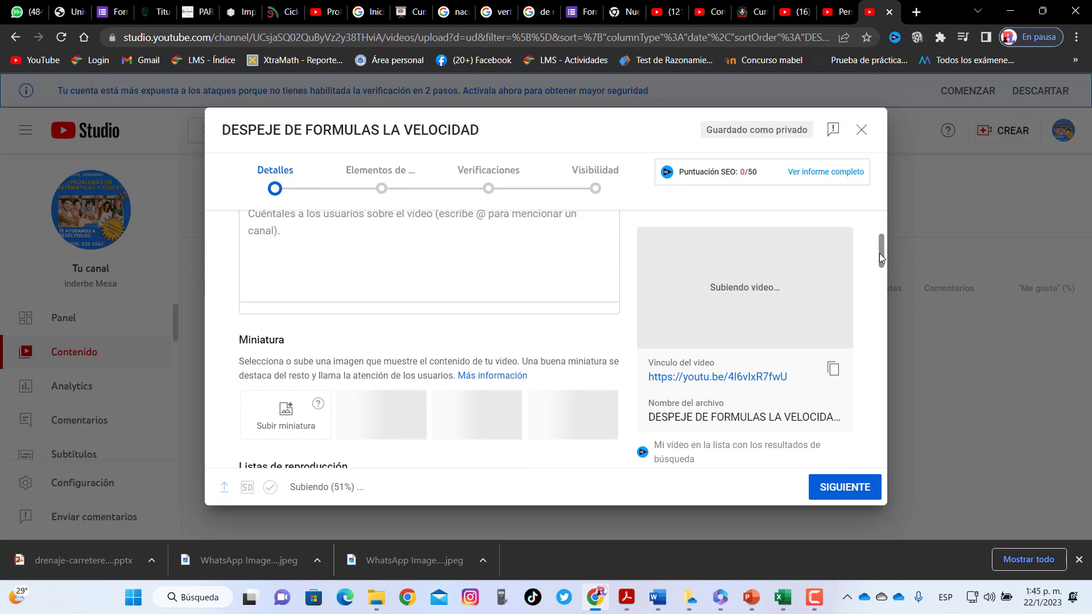
pyautogui.scroll(2, 879, 253)
# Type the description about 'despeje', using spell-check to correct 'trater' to 'tratar'
pyautogui.click(435, 303)
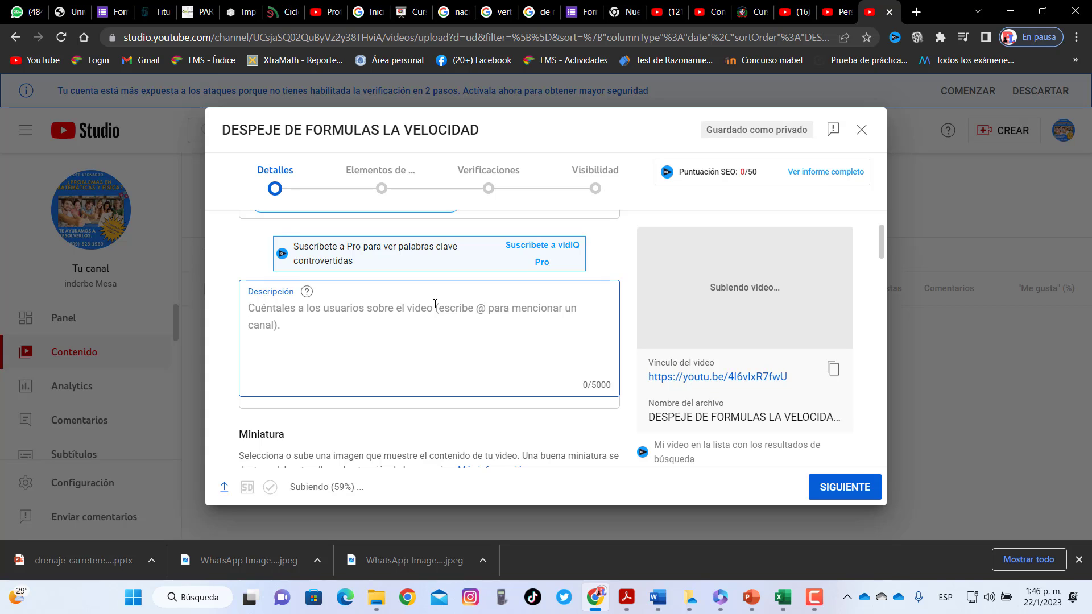
pyautogui.write('Bue')
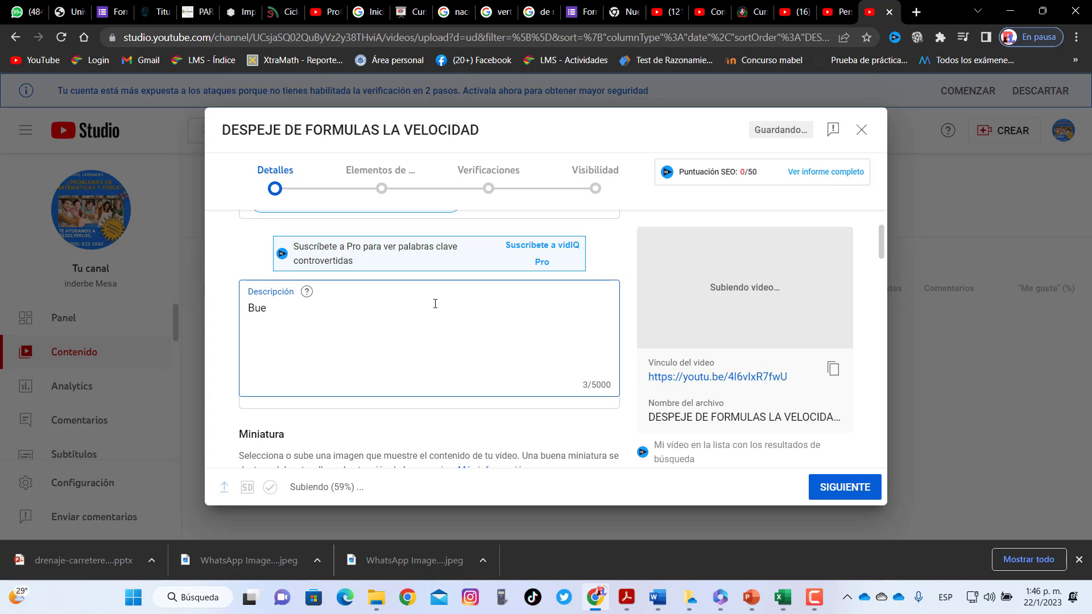
pyautogui.press('BackSpace')
pyautogui.write('Hola buenas espero. en este')
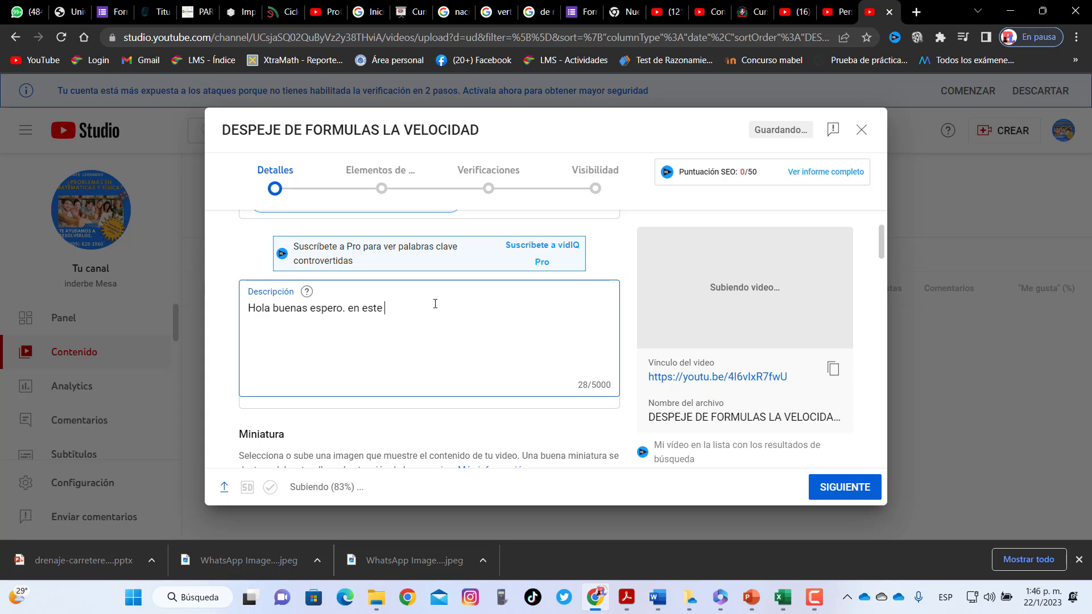
pyautogui.press('BackSpace')
pyautogui.press('BackSpace')
pyautogui.press('BackSpace')
pyautogui.press('BackSpace')
pyautogui.press('BackSpace')
pyautogui.press('BackSpace')
pyautogui.press('BackSpace')
pyautogui.write('ste video vamos a tra')
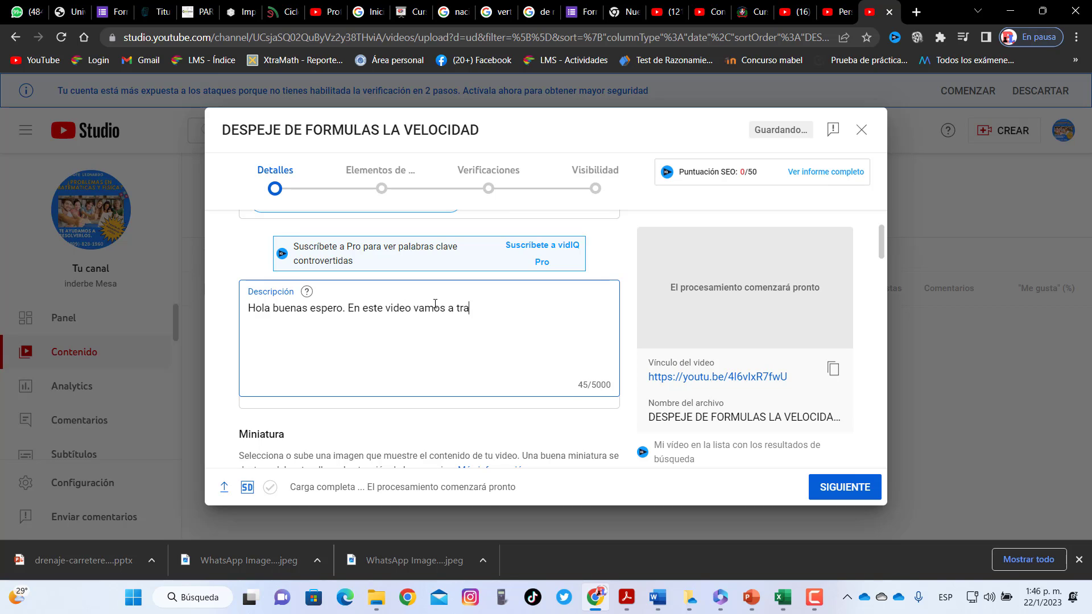
pyautogui.write('ter e l te m')
pyautogui.press('BackSpace')
pyautogui.press('BackSpace')
pyautogui.write('me de des')
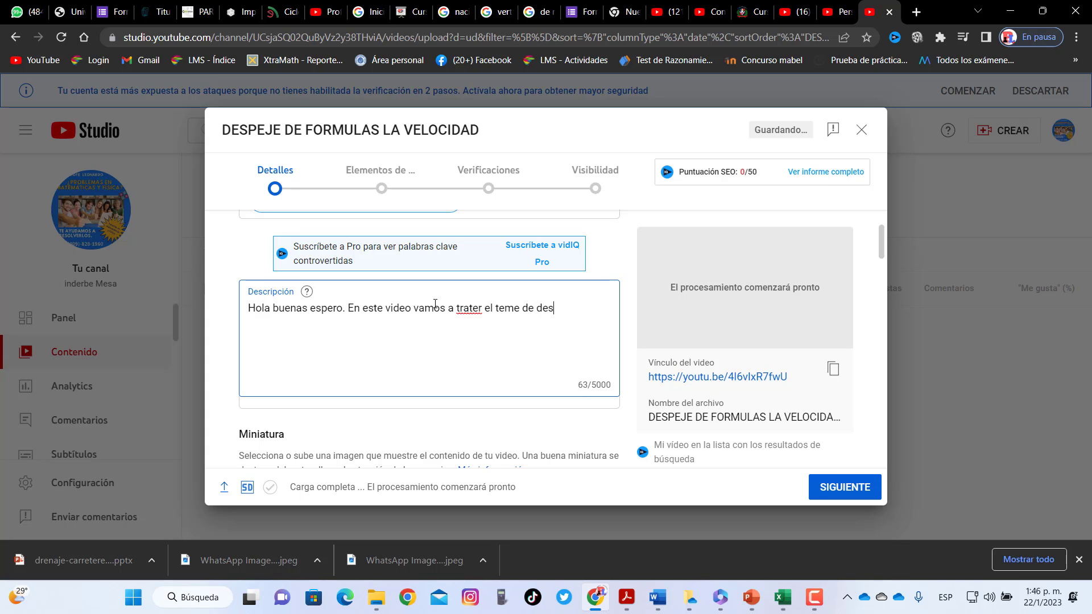
pyautogui.write('peje .')
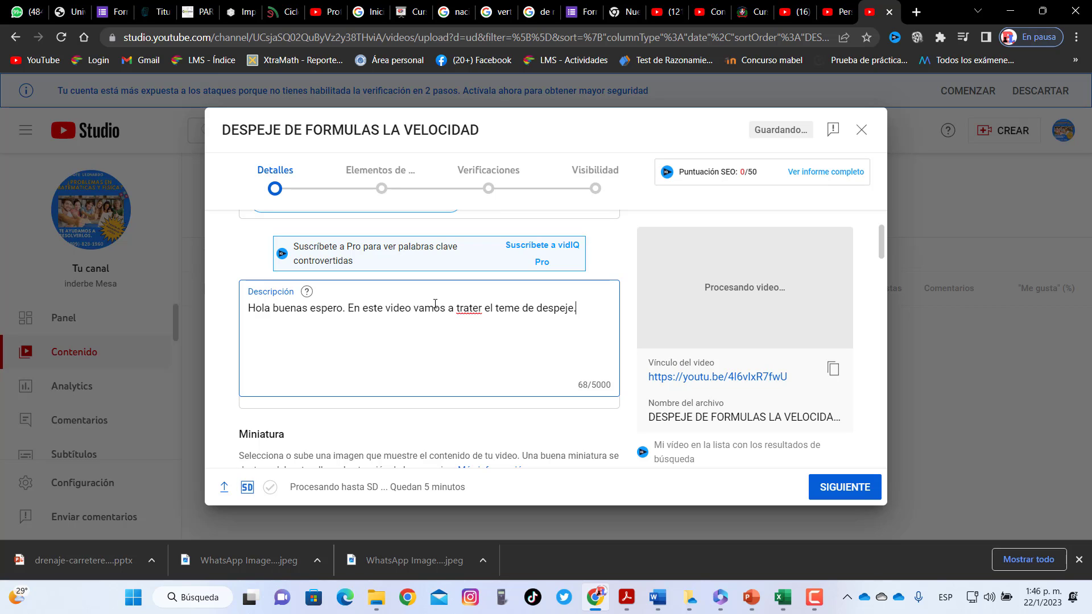
pyautogui.rightClick(469, 312)
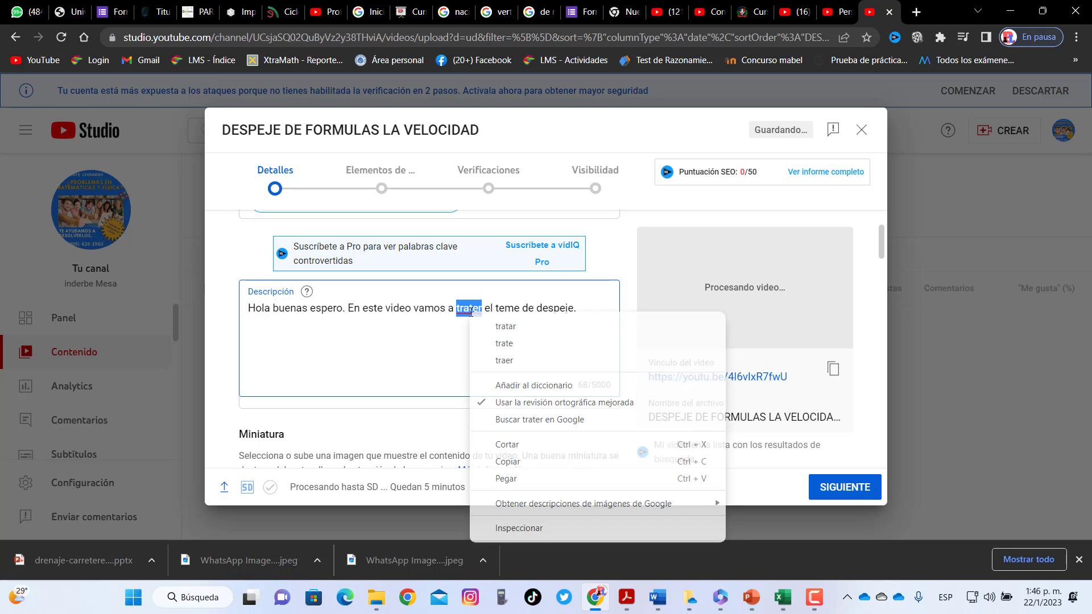
pyautogui.click(506, 327)
pyautogui.moveTo(884, 250); pyautogui.dragTo(886, 267)
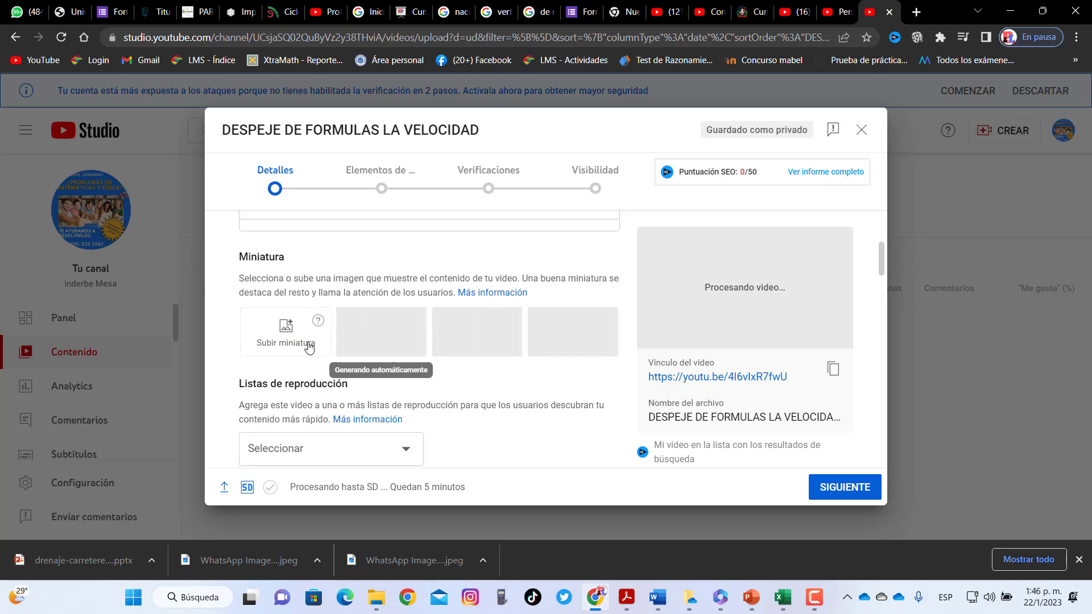
pyautogui.click(286, 341)
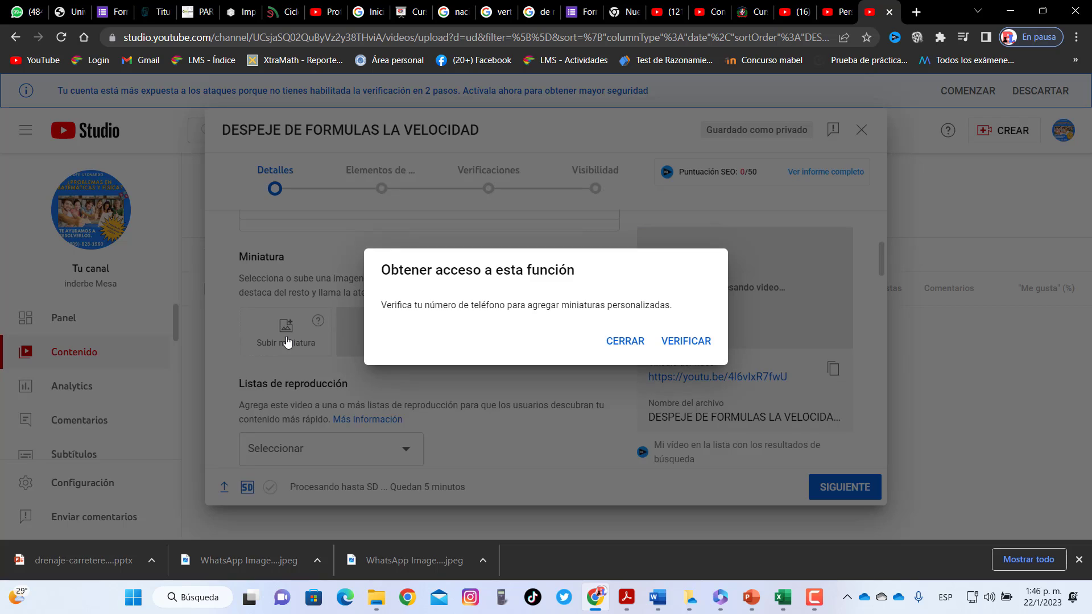
pyautogui.click(680, 344)
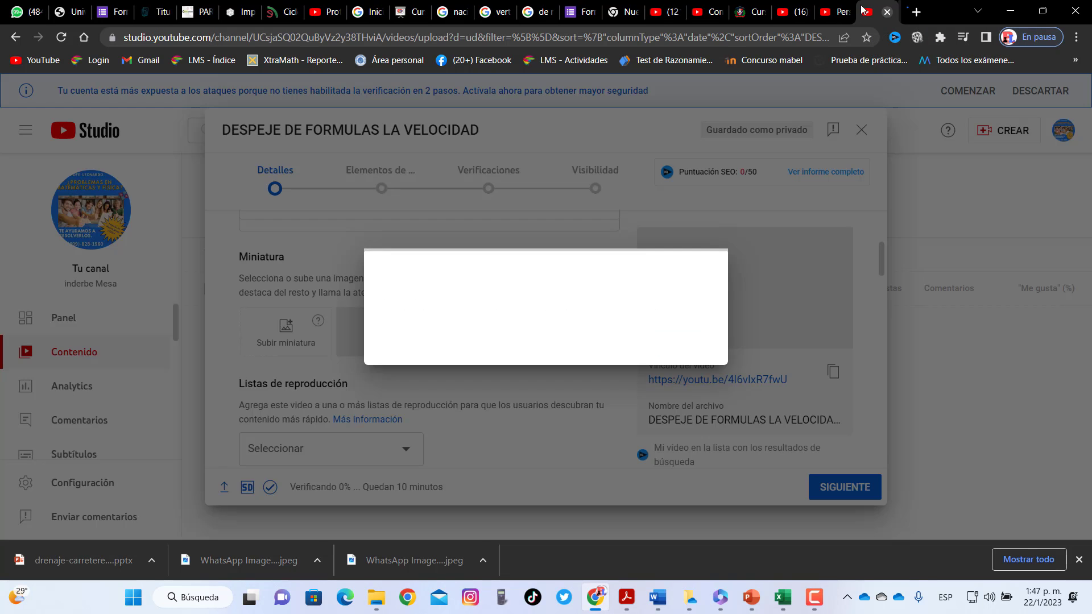
pyautogui.click(889, 12)
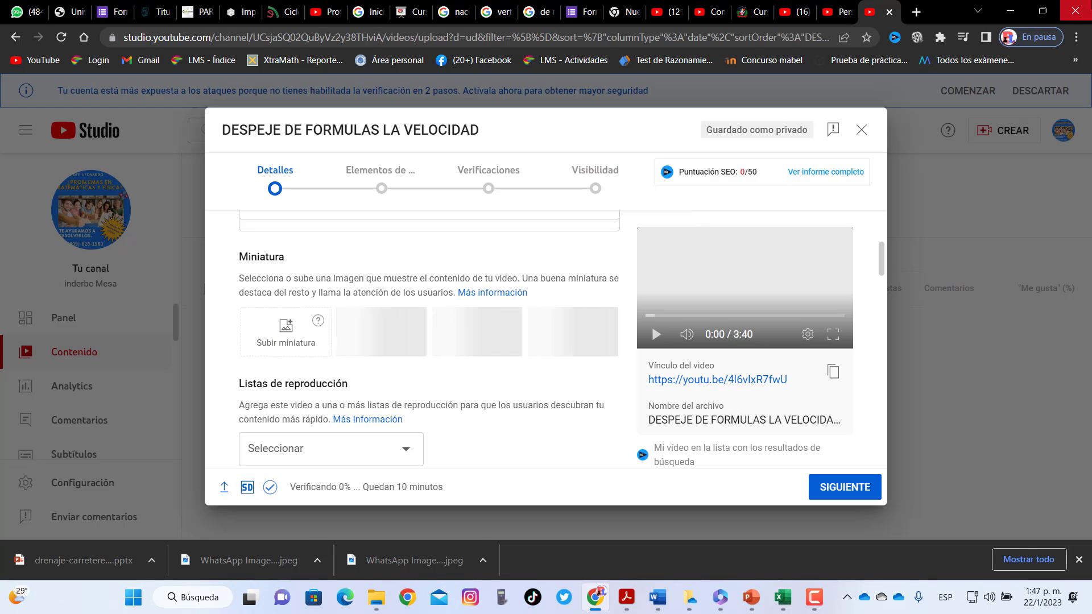
pyautogui.click(273, 323)
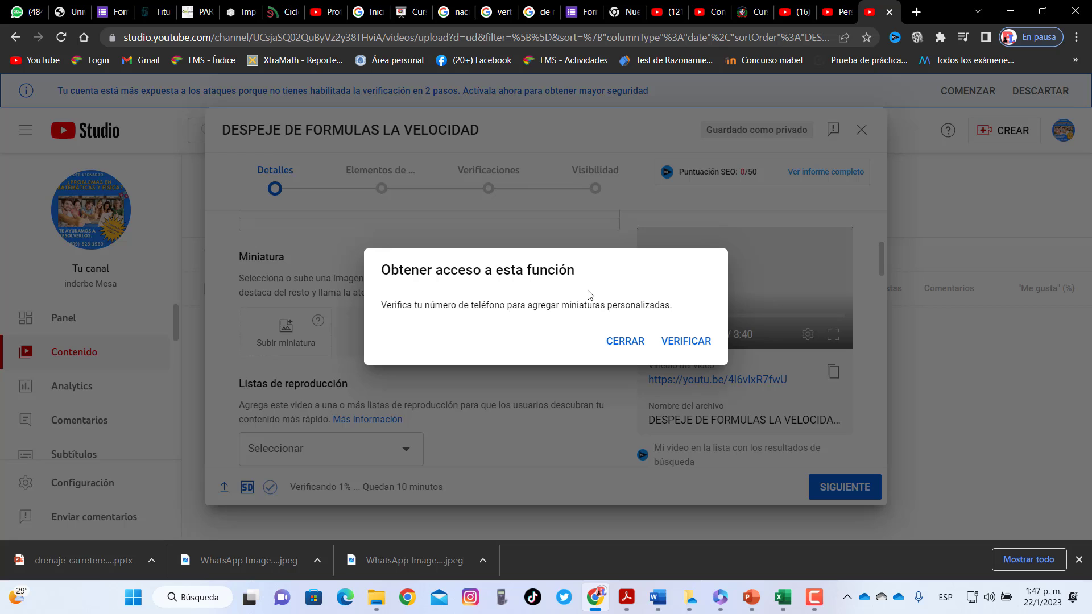
pyautogui.click(625, 341)
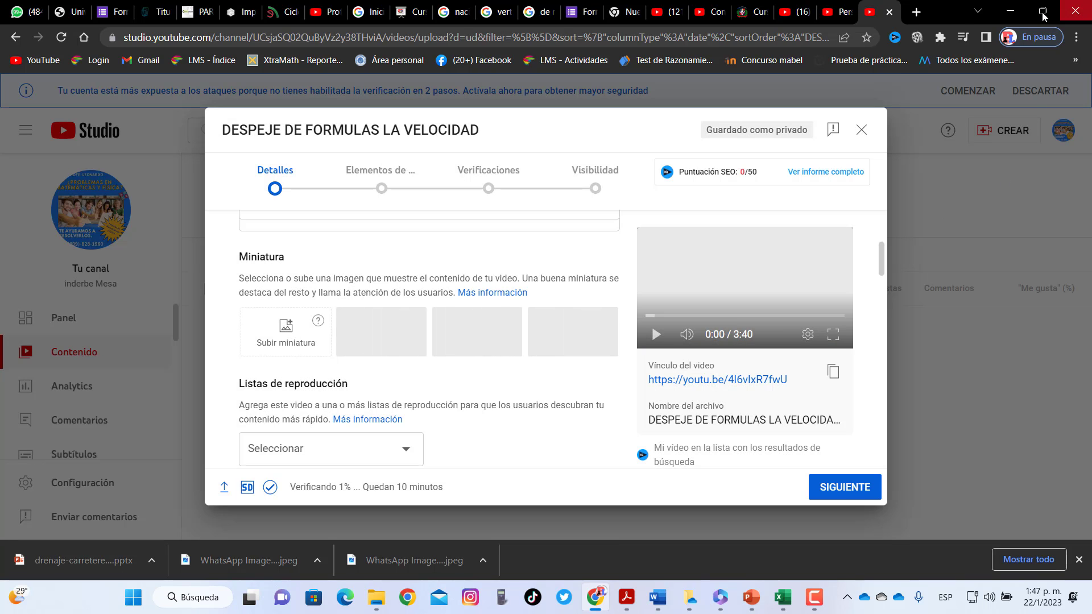
pyautogui.click(1044, 14)
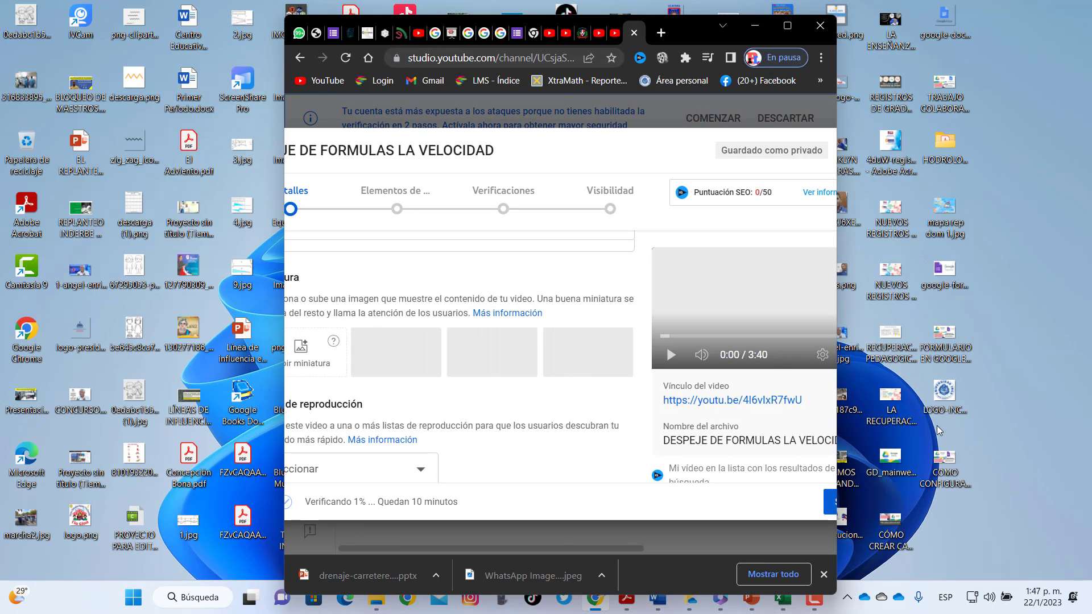
pyautogui.moveTo(945, 452); pyautogui.dragTo(302, 341)
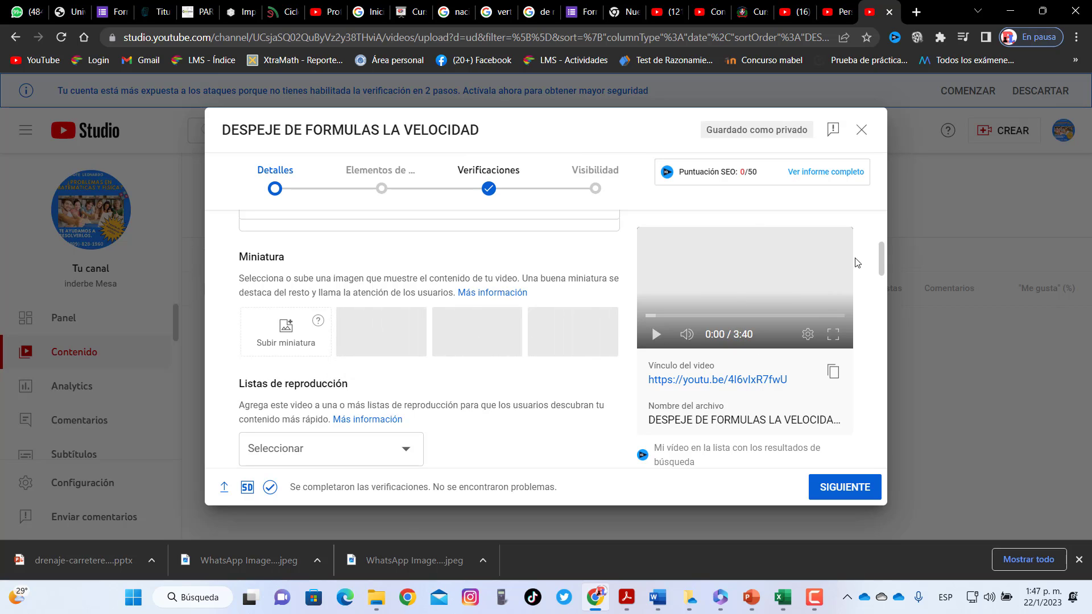
# Create the playlist FISICA BASICA and assign the video to it
pyautogui.scroll(-2, 327, 343)
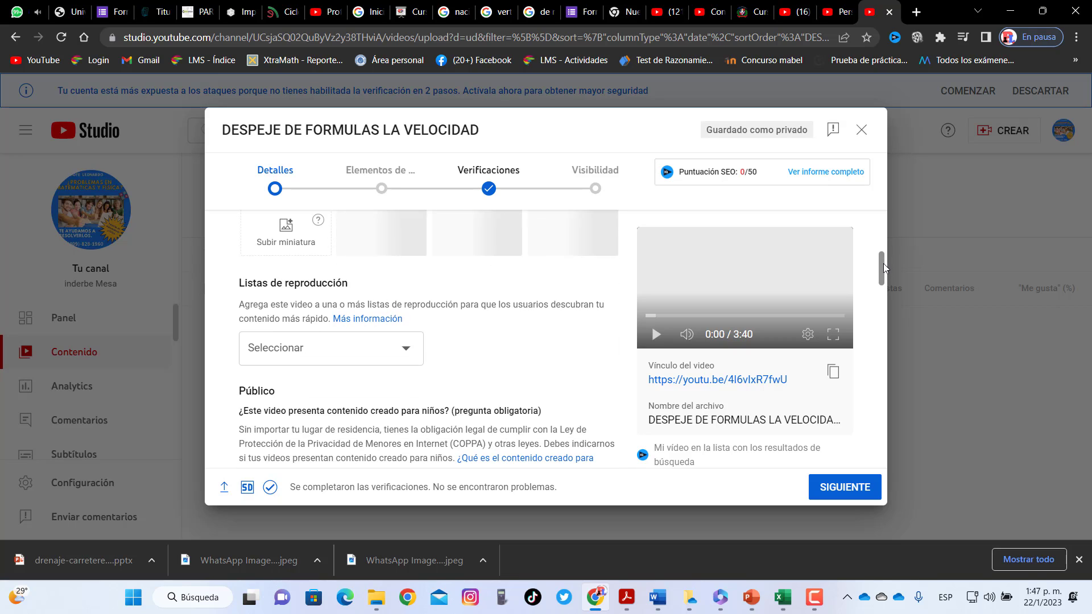
pyautogui.scroll(-1, 327, 343)
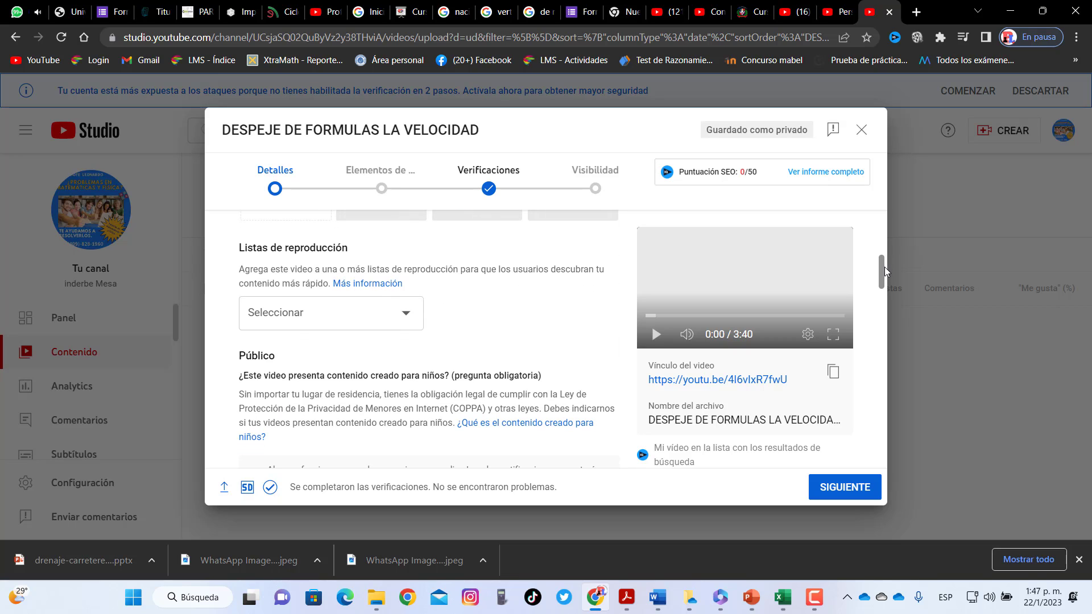
pyautogui.click(322, 325)
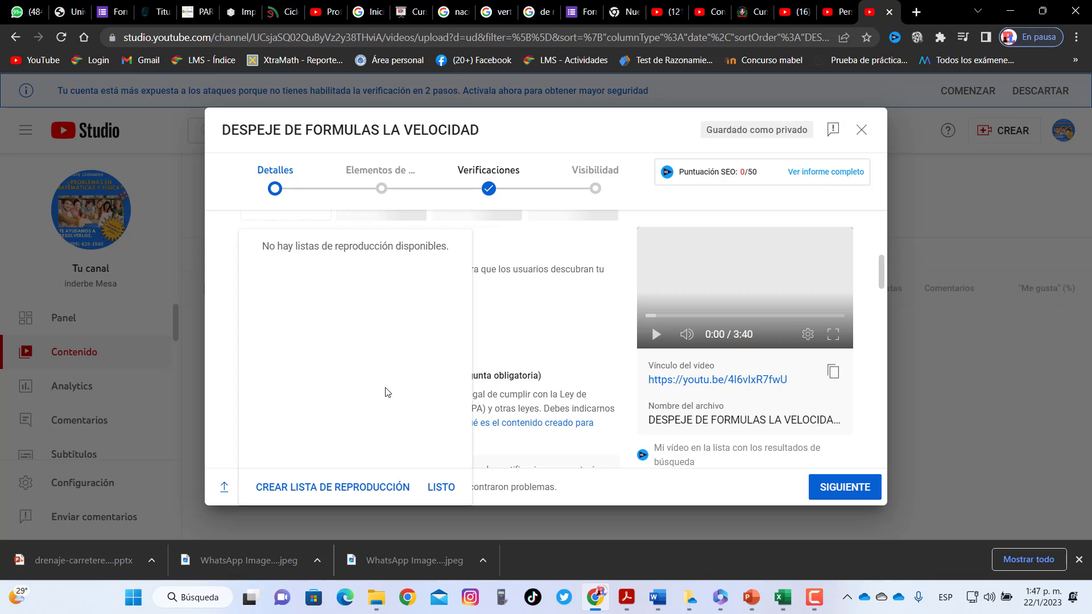
pyautogui.click(353, 487)
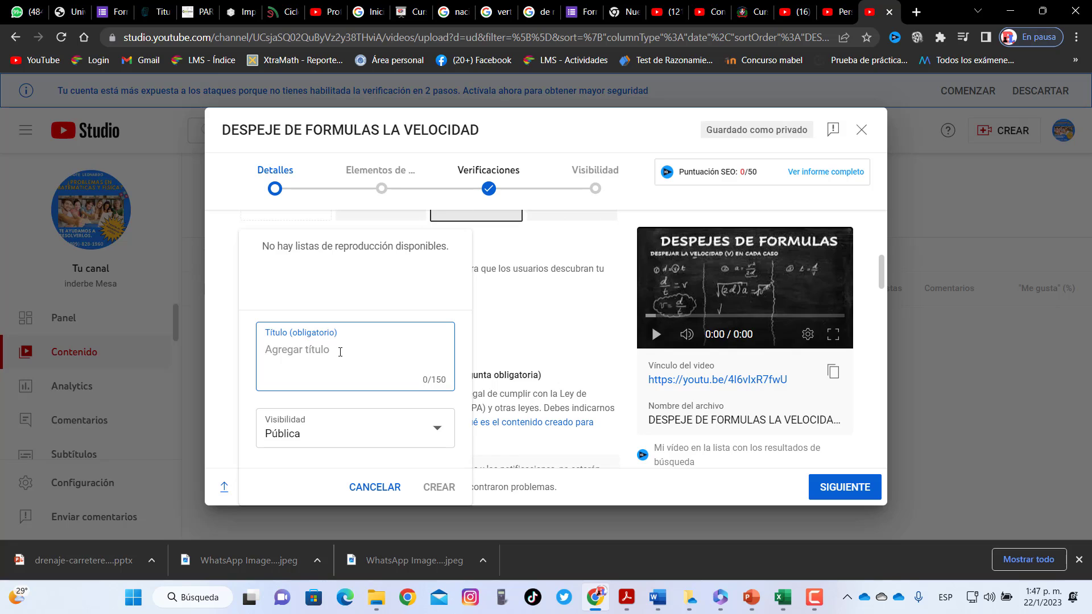
pyautogui.write('FISI')
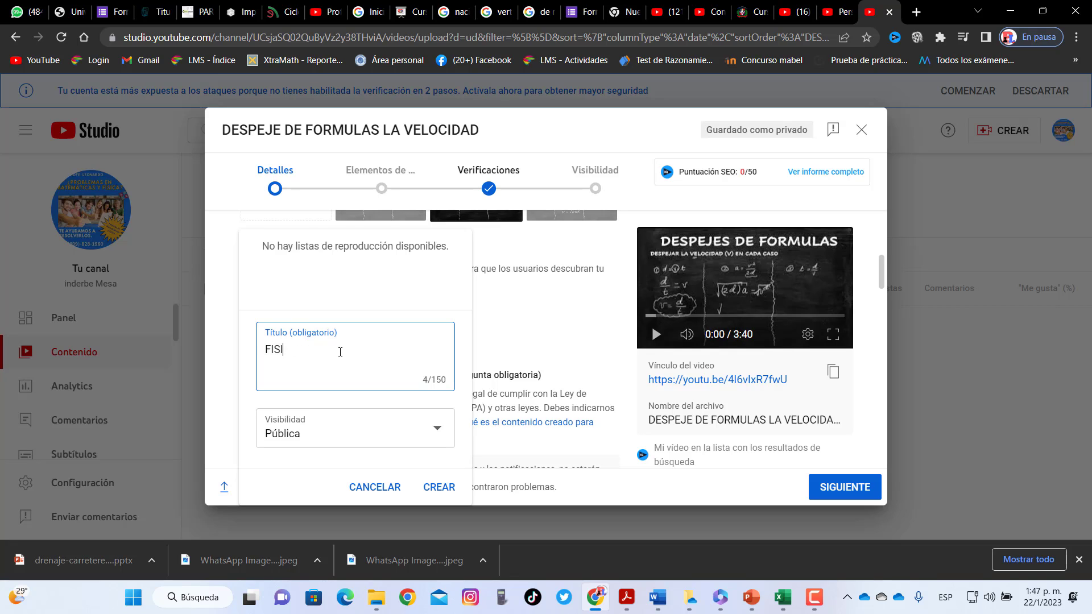
pyautogui.write('CA BASICA')
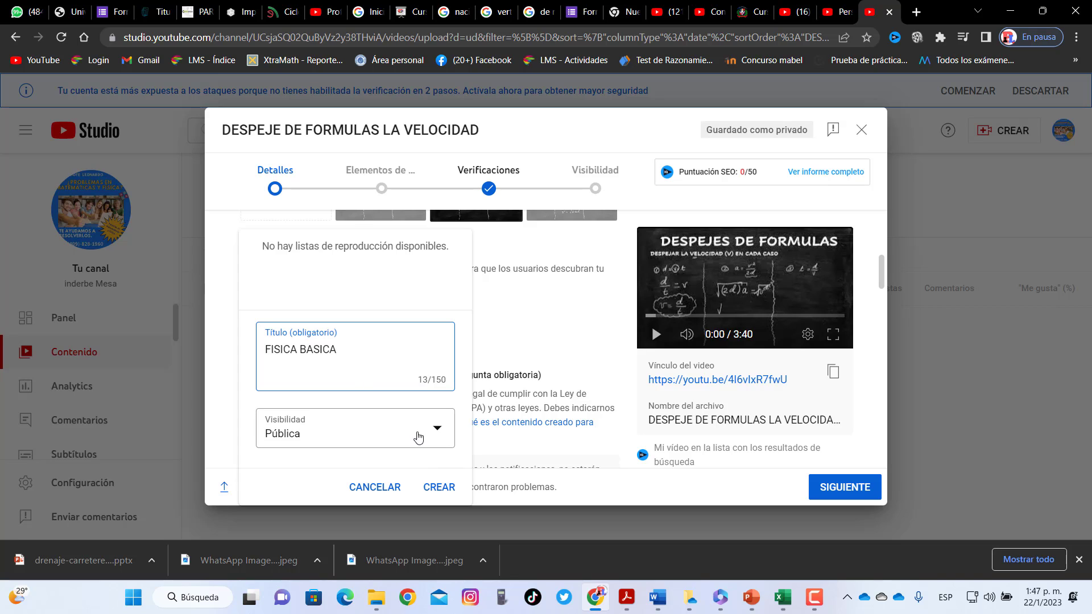
pyautogui.click(446, 489)
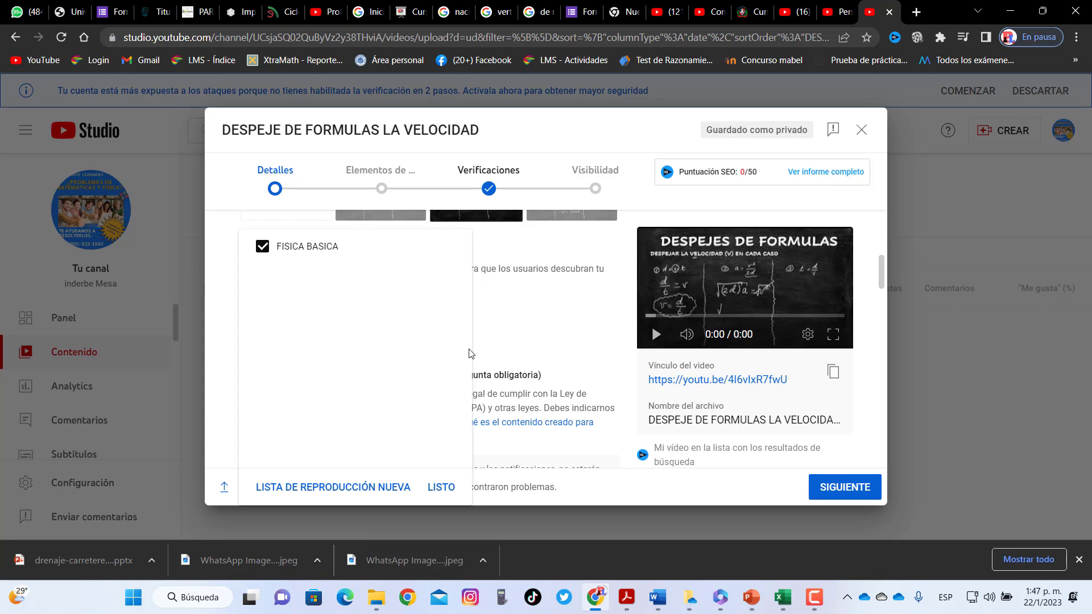
pyautogui.click(441, 487)
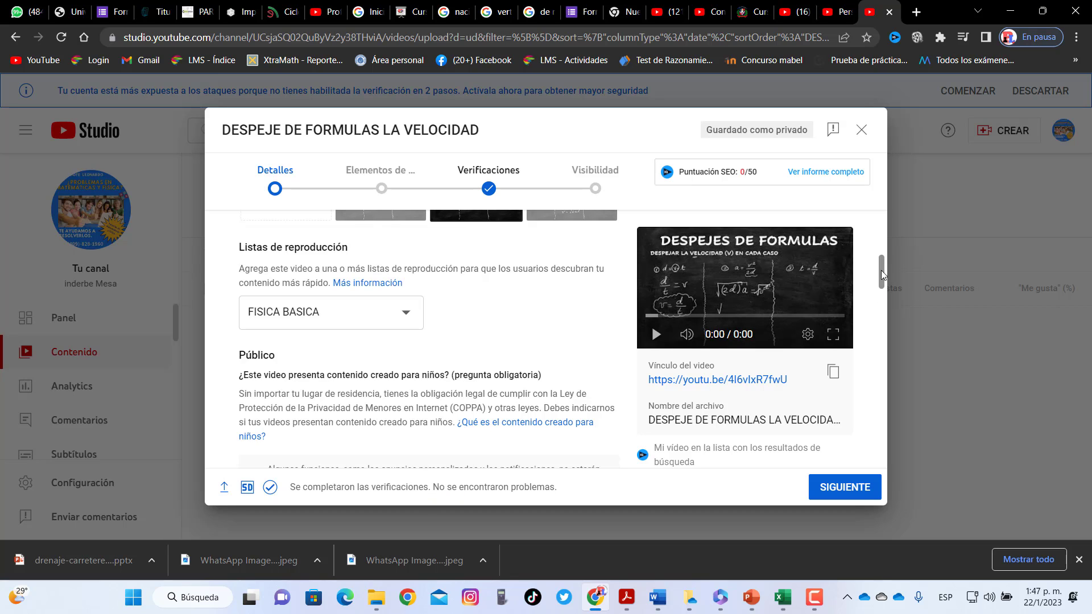
# Scroll down to the extended options and place the cursor in the tags field
pyautogui.moveTo(882, 271); pyautogui.dragTo(885, 295)
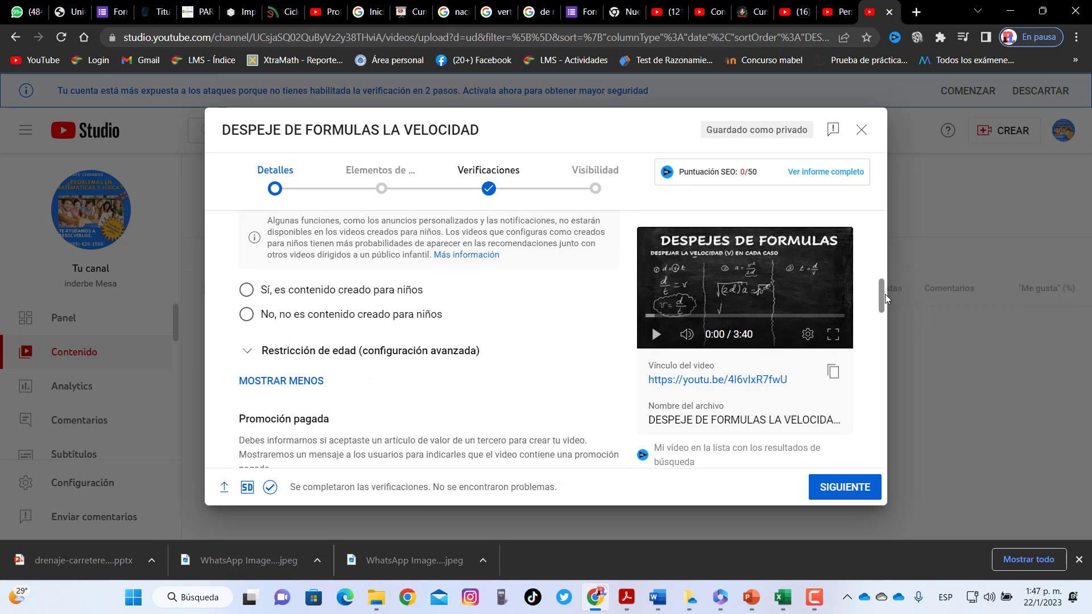
pyautogui.scroll(-1, 885, 295)
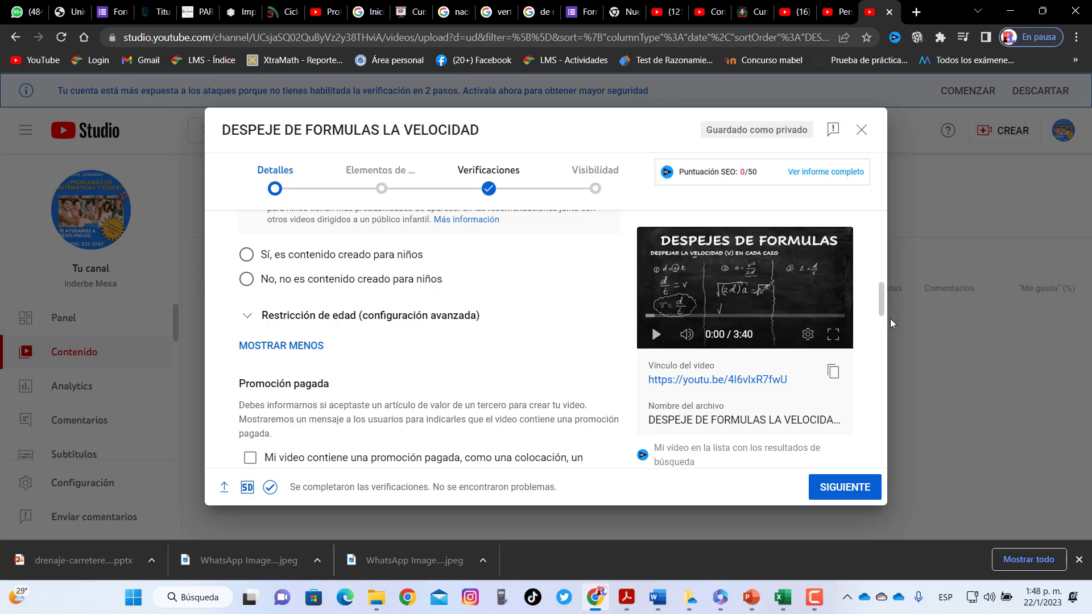
pyautogui.moveTo(881, 298); pyautogui.dragTo(896, 346)
pyautogui.click(340, 392)
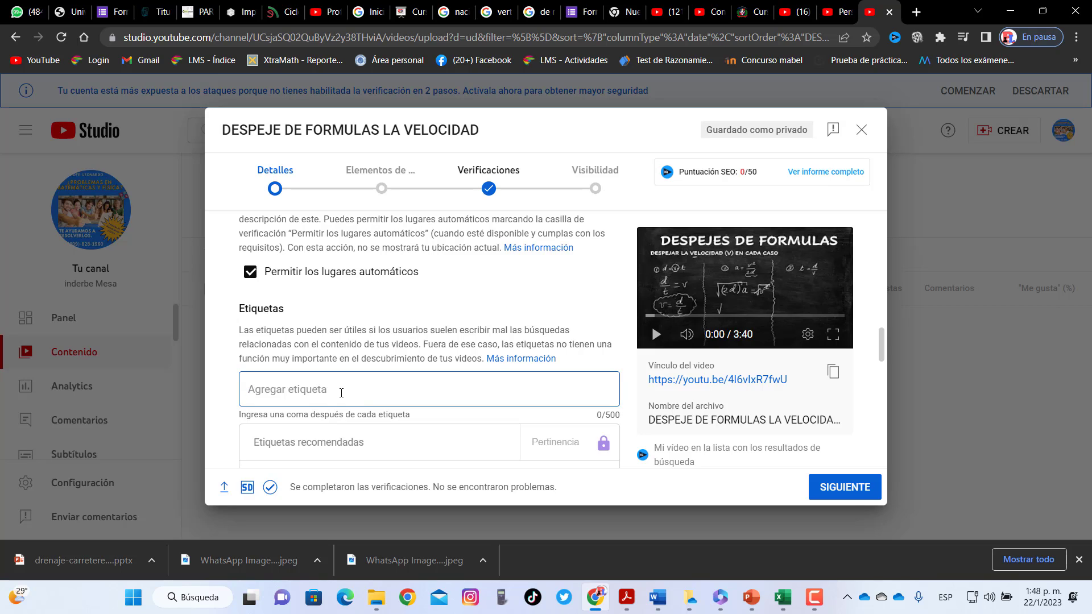
# Copy the video title and paste it as the tag 'DESPEJE DE FORMULAS LA VELOCIDAD'
pyautogui.moveTo(224, 131); pyautogui.dragTo(465, 130)
pyautogui.rightClick(465, 130)
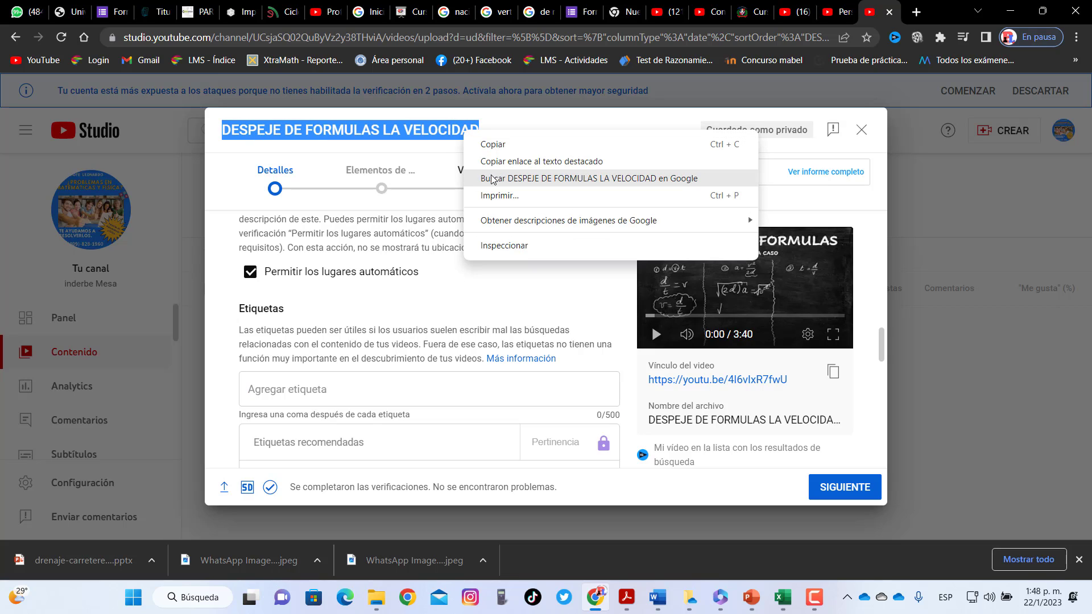
pyautogui.click(498, 146)
pyautogui.click(357, 396)
pyautogui.rightClick(357, 396)
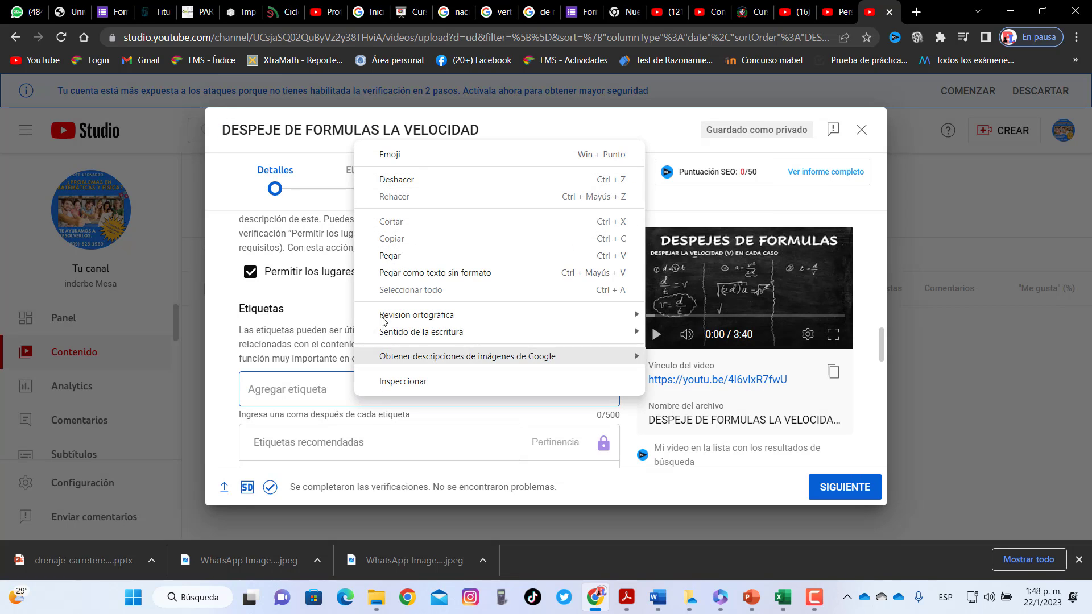
pyautogui.click(392, 257)
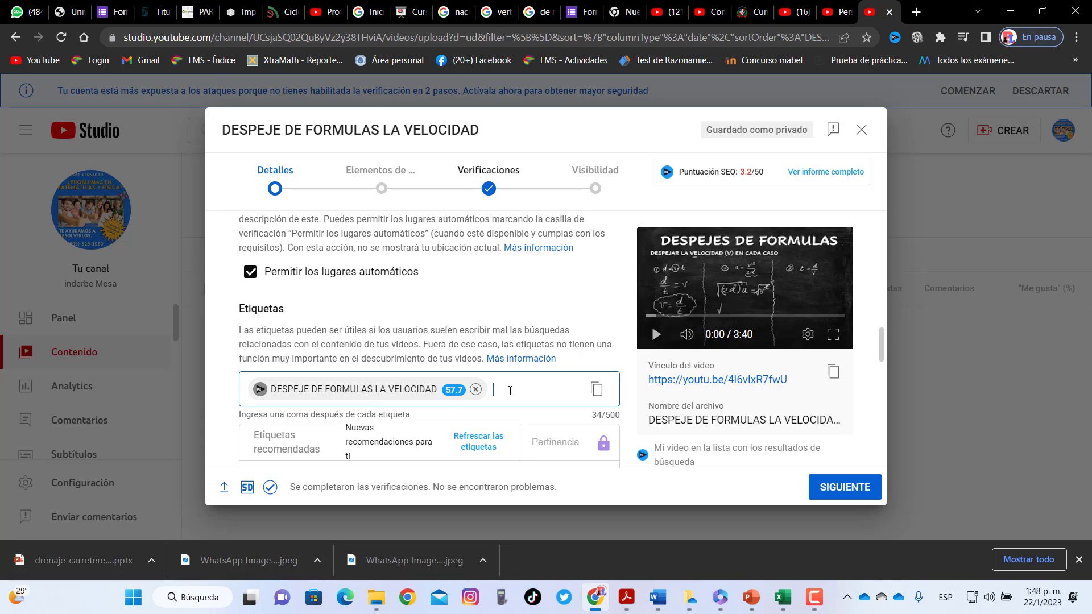
# Add DESPEJE and FORMULAS as two more tags
pyautogui.write('DESPEJE')
pyautogui.press(',')
pyautogui.write('FORMU')
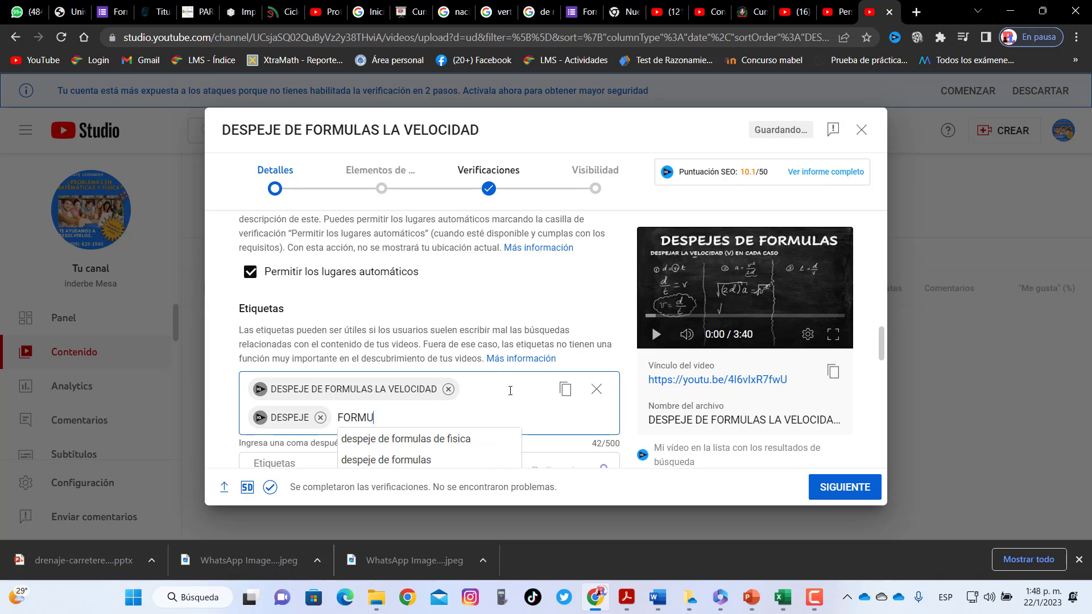
pyautogui.write('LAS')
pyautogui.press('BackSpace')
pyautogui.press('BackSpace')
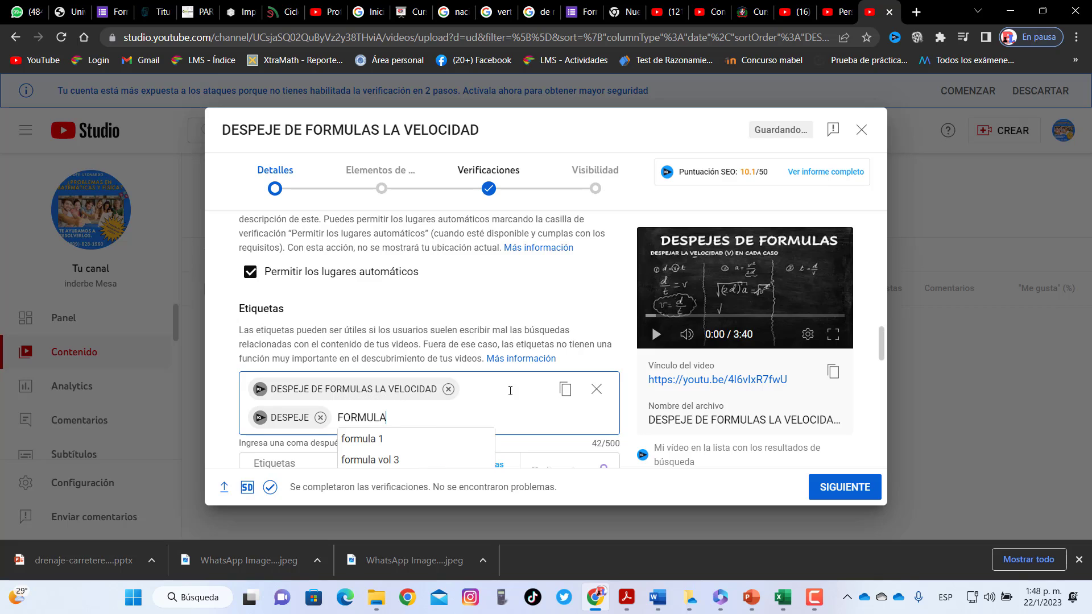
pyautogui.press('Return')
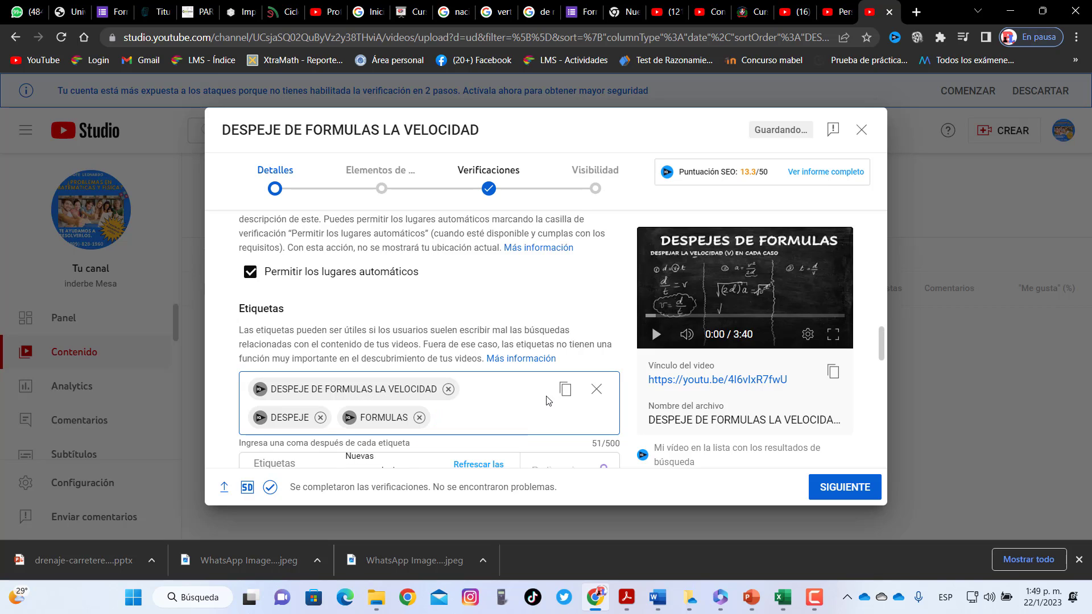
pyautogui.moveTo(885, 337); pyautogui.dragTo(906, 445)
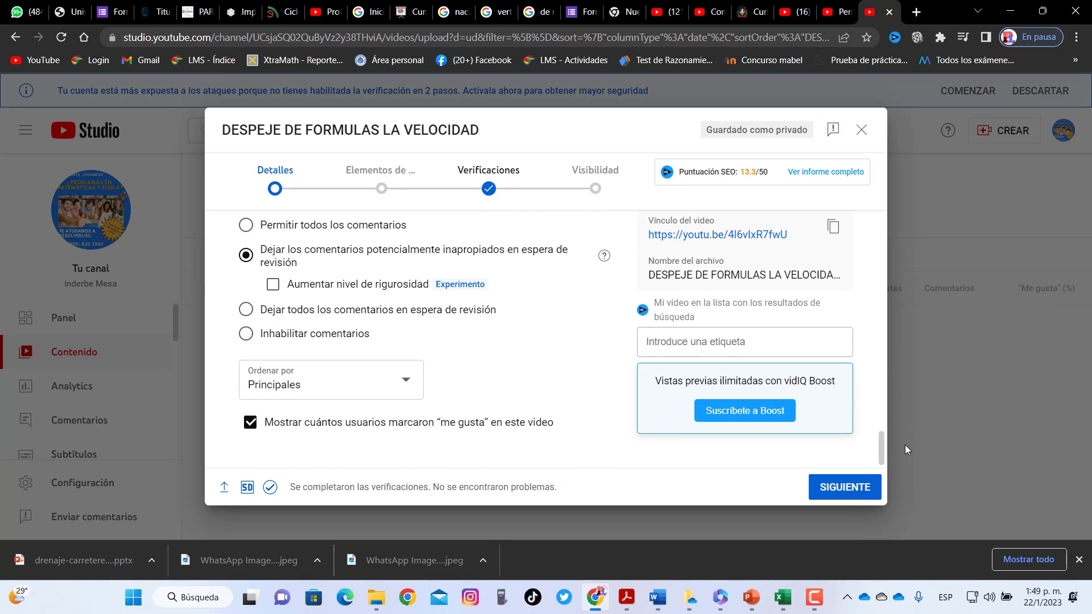
# Choose 'No, no es contenido creado para niños' and continue to Elementos de video
pyautogui.click(846, 486)
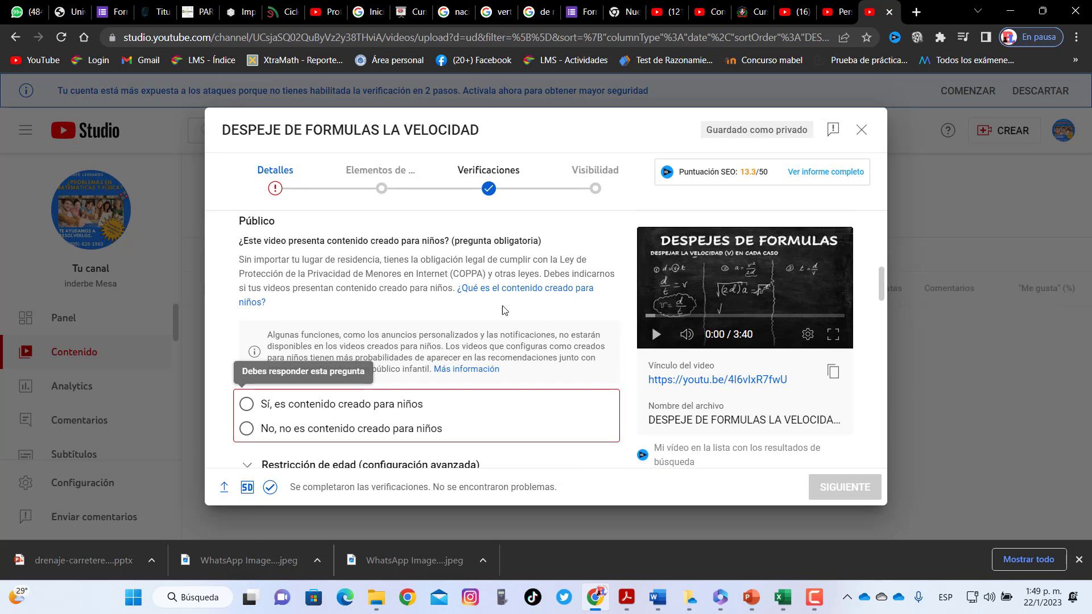
pyautogui.click(295, 436)
pyautogui.moveTo(882, 280); pyautogui.dragTo(881, 450)
pyautogui.click(838, 486)
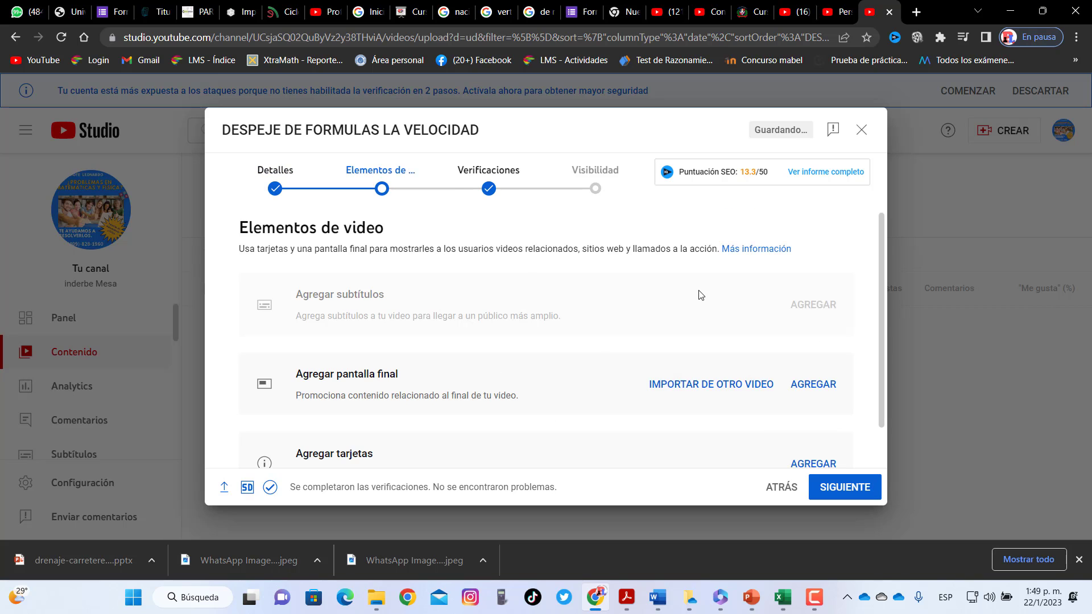
# Advance past Elementos de video and Verificaciones to the Visibility step
pyautogui.click(370, 179)
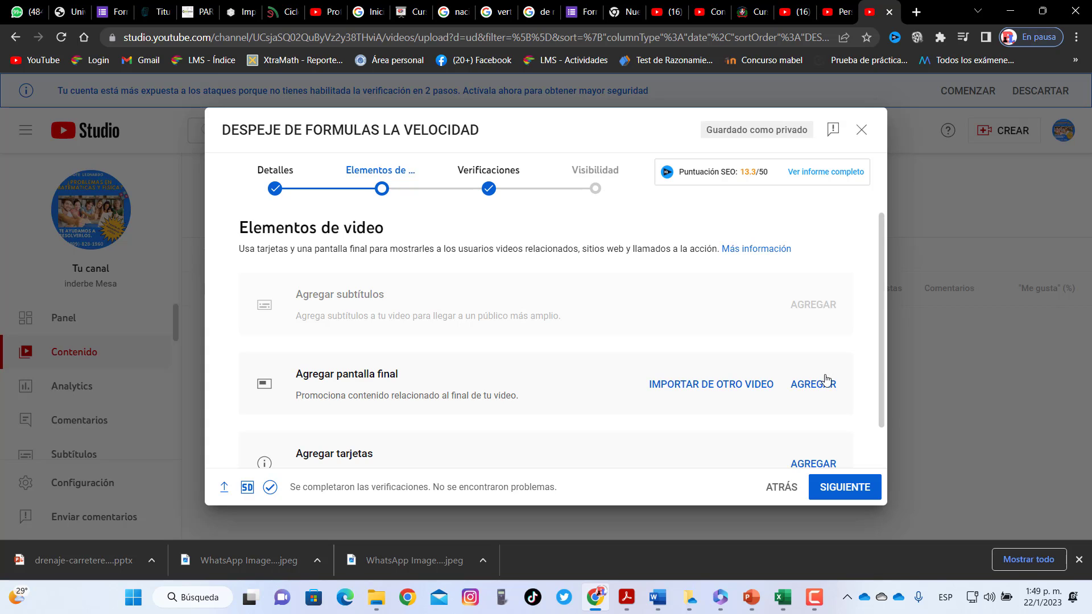
pyautogui.moveTo(885, 362); pyautogui.dragTo(884, 436)
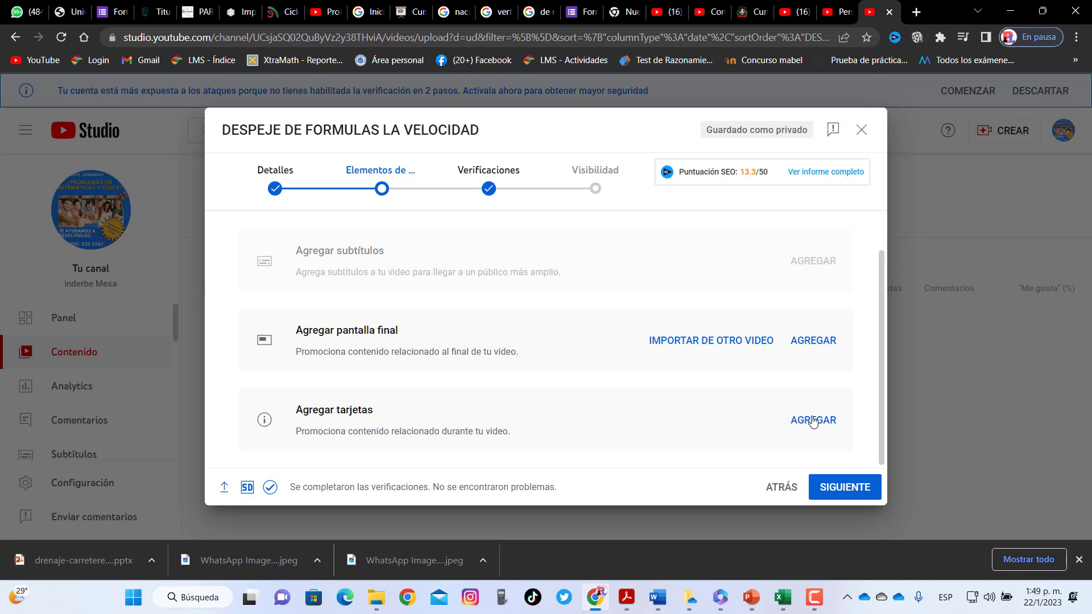
pyautogui.click(845, 489)
pyautogui.click(845, 489)
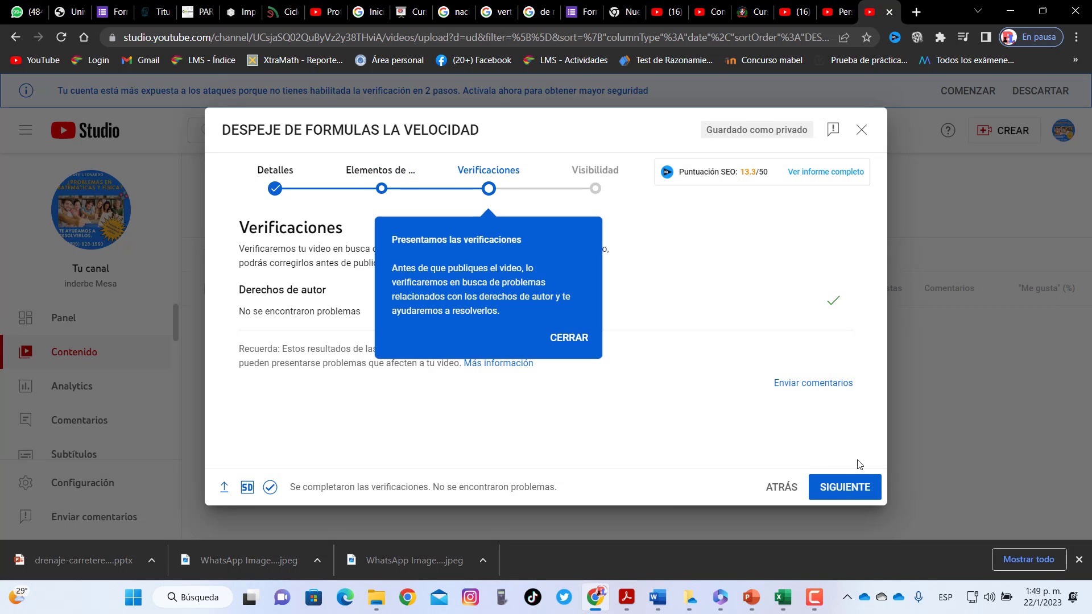
pyautogui.click(570, 339)
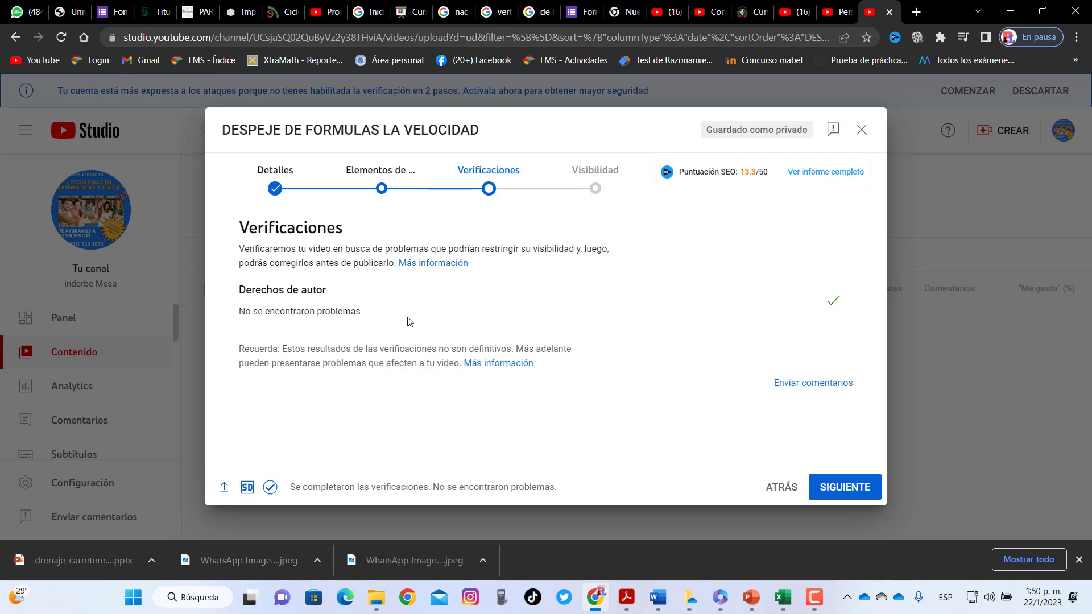
pyautogui.click(831, 489)
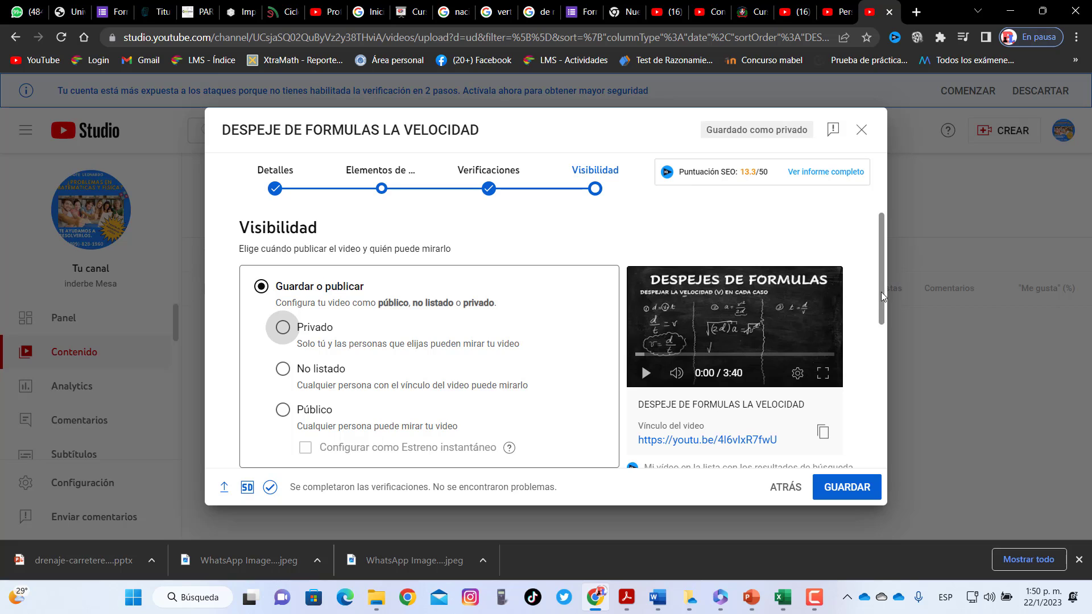
# Set the video to Private and share it with an invitee's Gmail address, notifying them by e-mail
pyautogui.moveTo(881, 292); pyautogui.dragTo(879, 328)
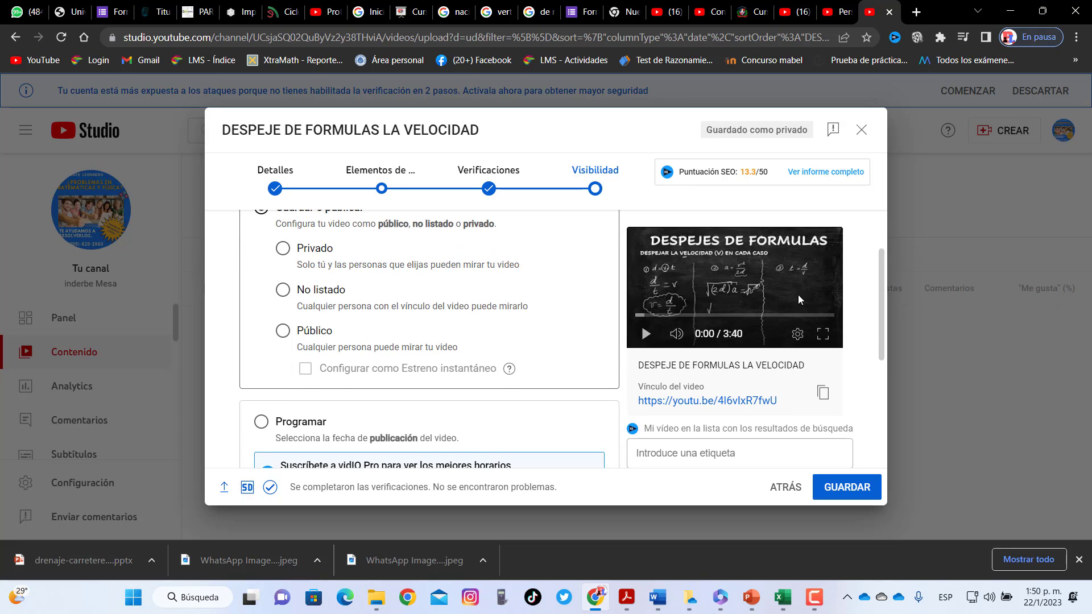
pyautogui.moveTo(883, 337); pyautogui.dragTo(884, 332)
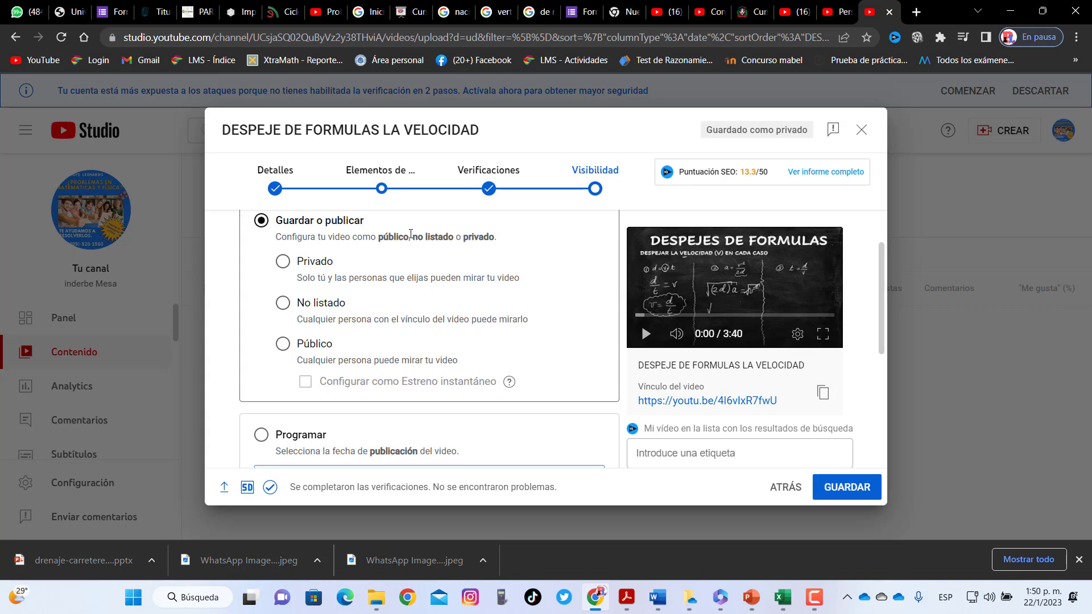
pyautogui.click(282, 262)
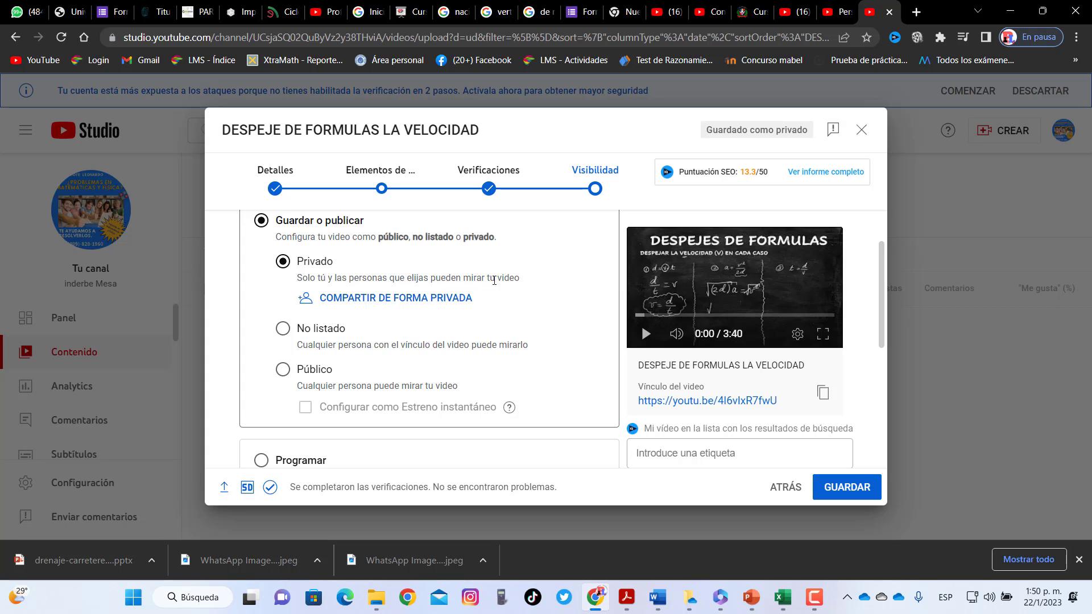
pyautogui.click(427, 300)
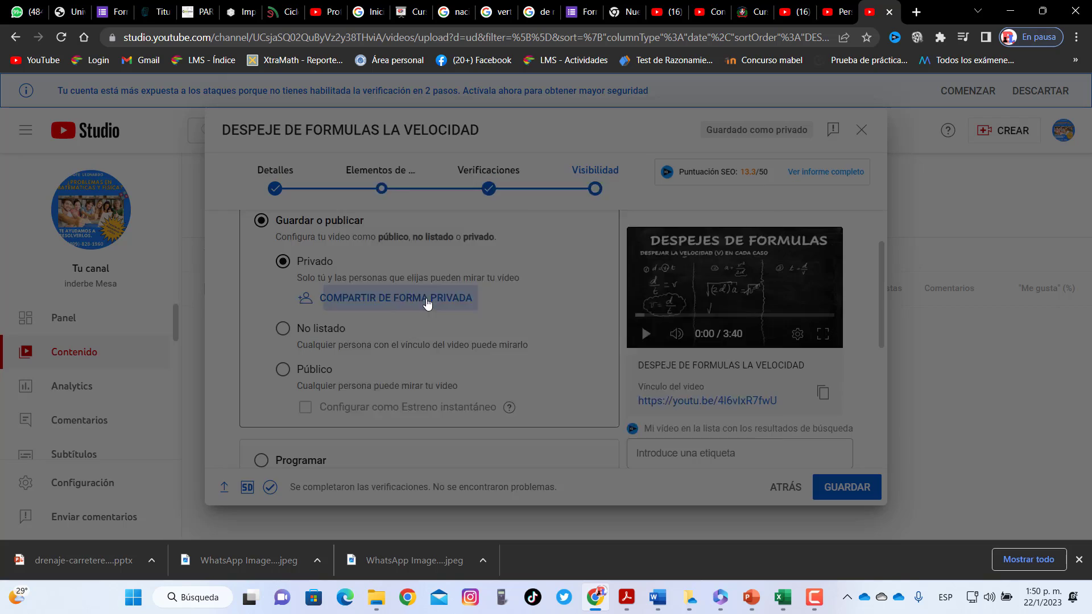
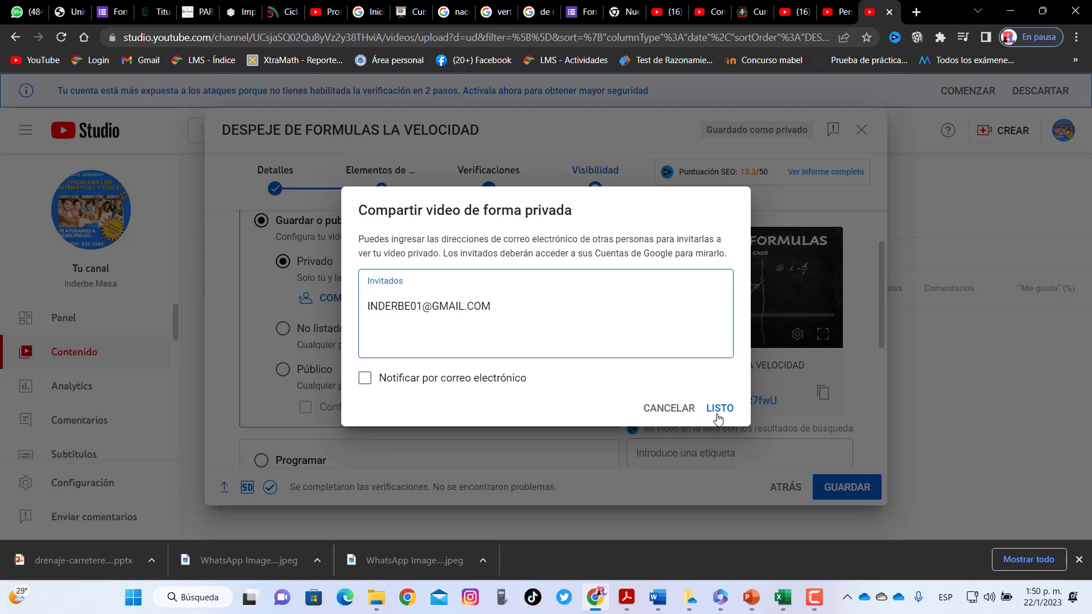
pyautogui.click(454, 383)
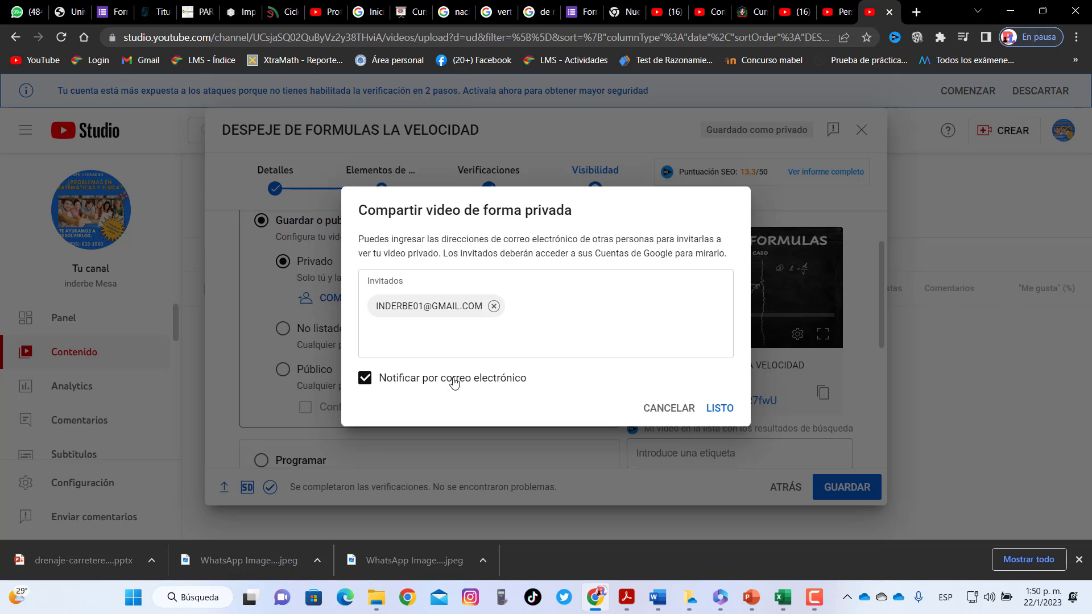
pyautogui.click(720, 409)
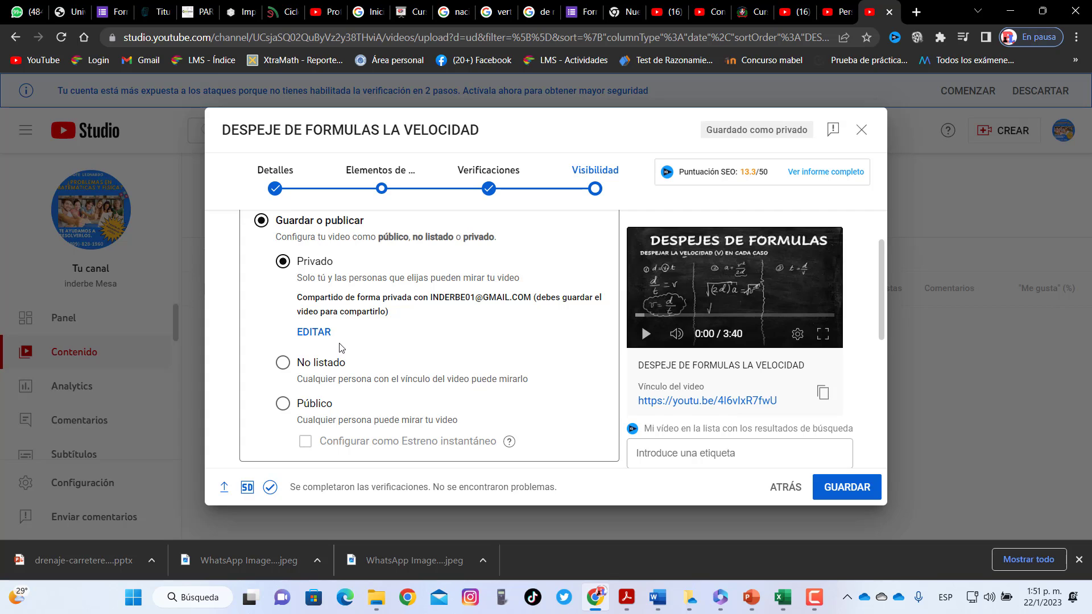
# Try the Unlisted and Public visibility options, with Public set as an instant premiere
pyautogui.click(284, 363)
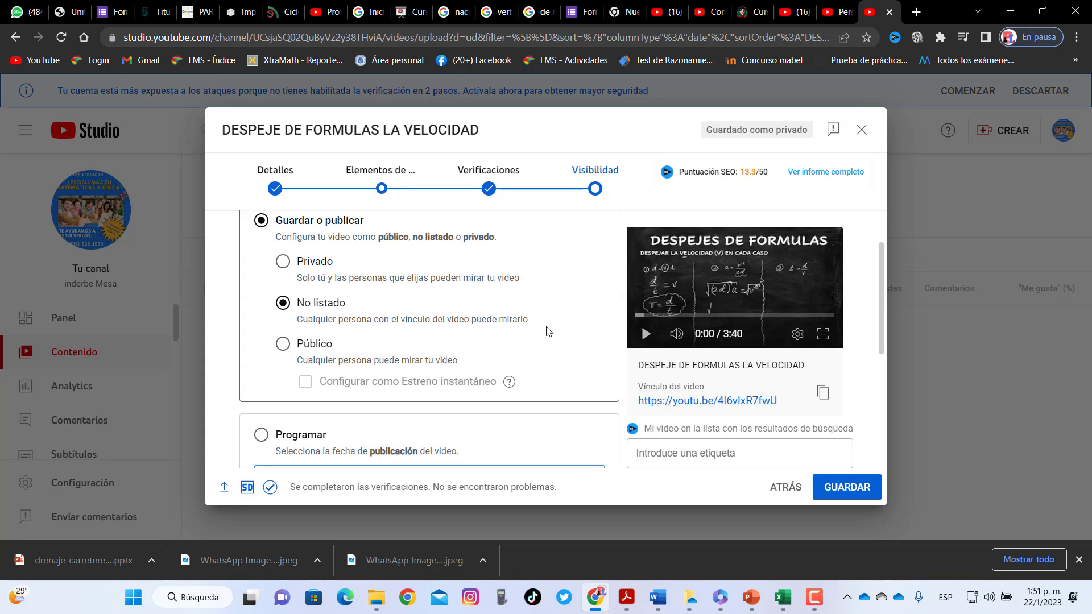
pyautogui.click(284, 344)
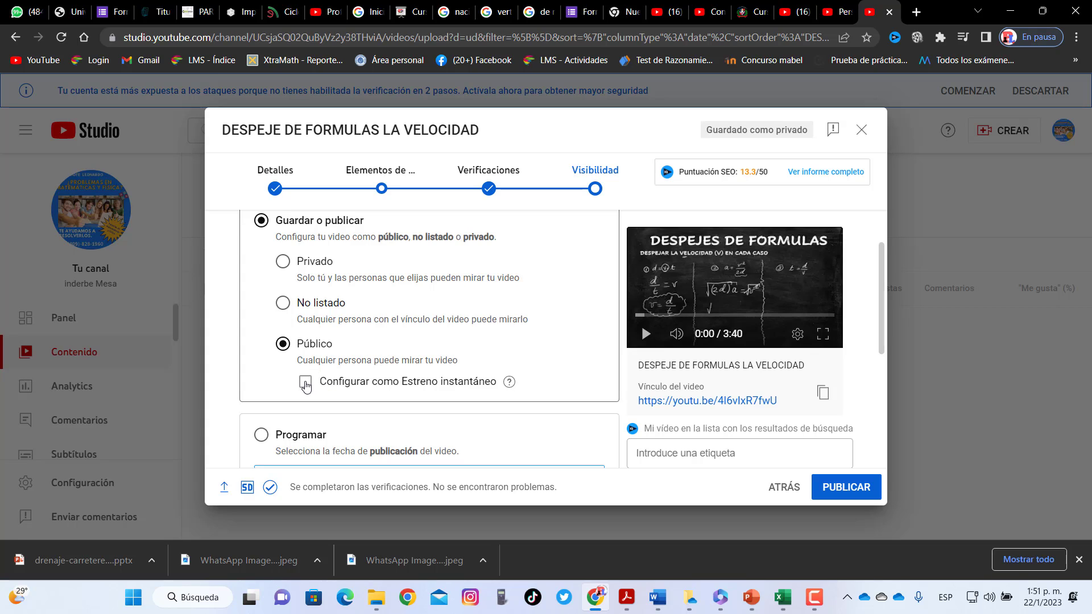
pyautogui.click(306, 383)
pyautogui.moveTo(881, 272); pyautogui.dragTo(881, 328)
# Schedule publication for 25 ene 2023 at 15:00 as a premiere, then recheck the date
pyautogui.click(262, 329)
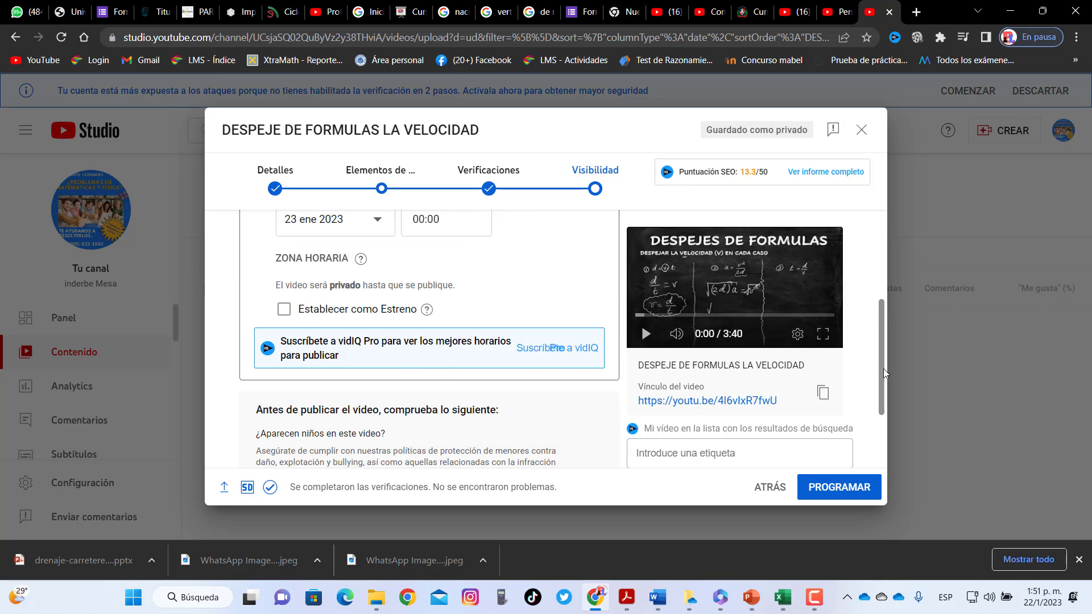
pyautogui.moveTo(882, 368); pyautogui.dragTo(887, 333)
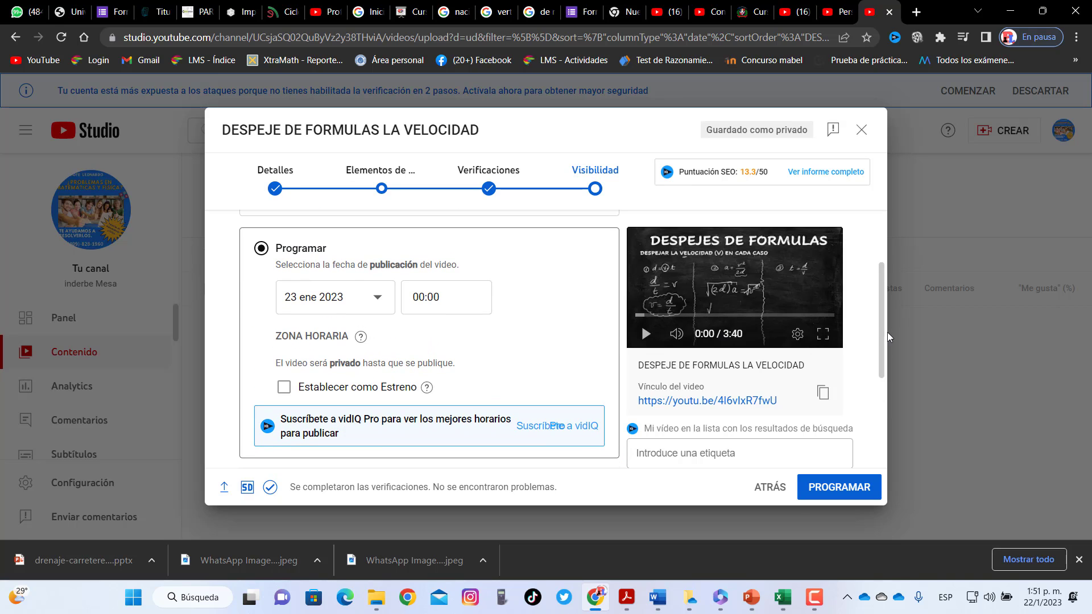
pyautogui.click(378, 296)
pyautogui.click(270, 420)
pyautogui.click(426, 298)
pyautogui.moveTo(482, 331); pyautogui.dragTo(479, 441)
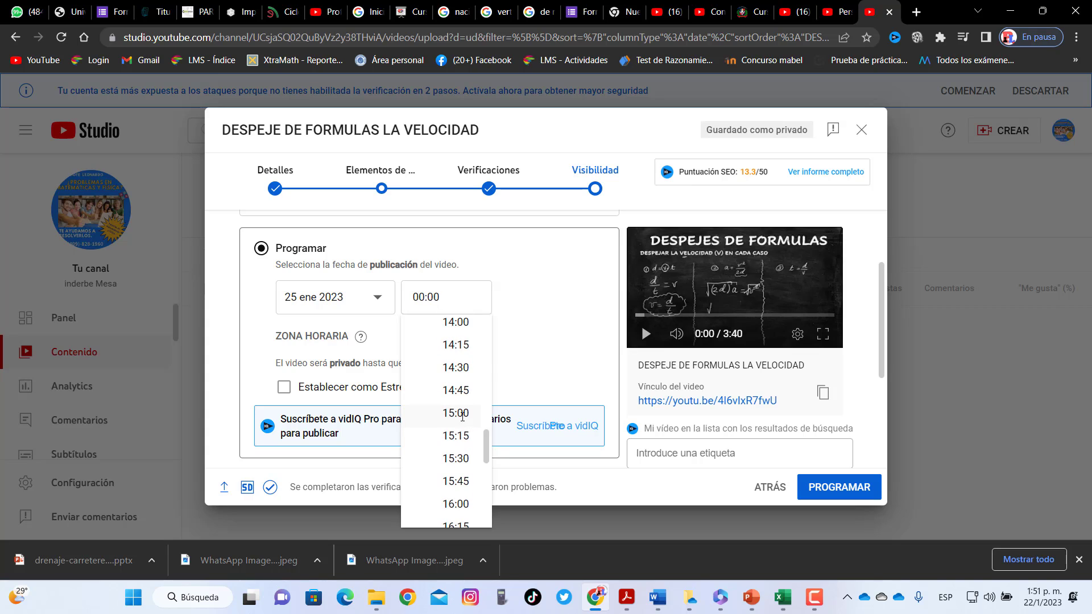
pyautogui.click(461, 413)
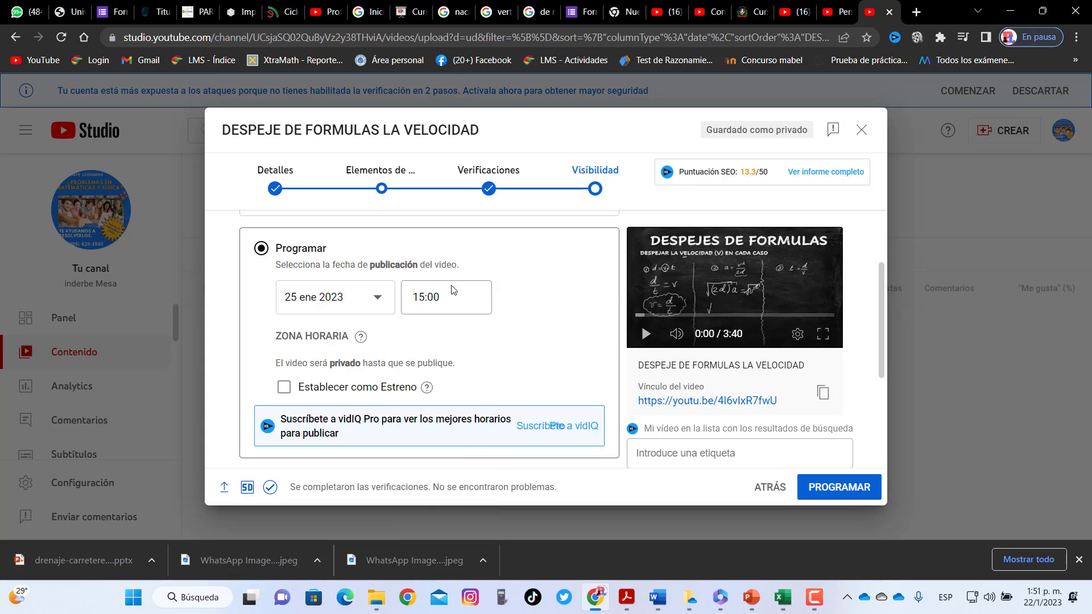
pyautogui.click(285, 388)
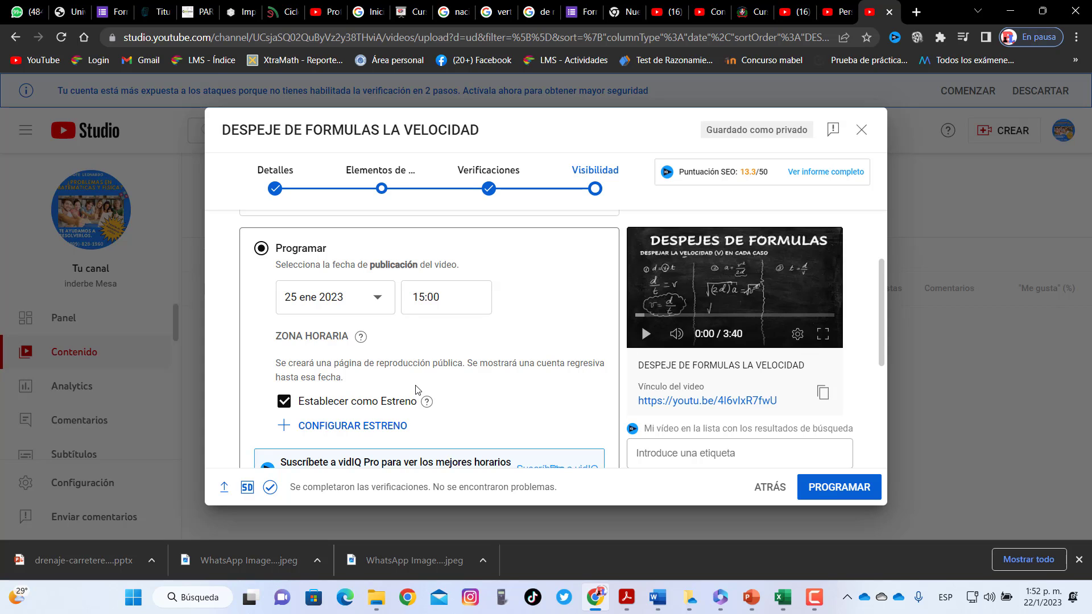
pyautogui.click(261, 248)
pyautogui.click(376, 296)
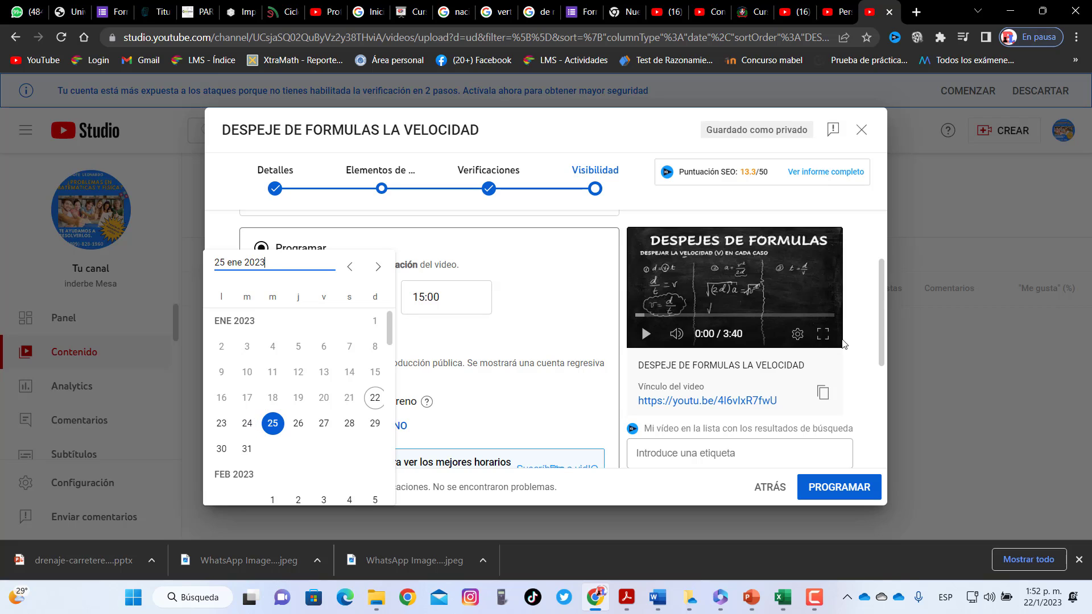
# Switch back to publishing now, publish, close the confirmation and open the video's details page
pyautogui.click(526, 337)
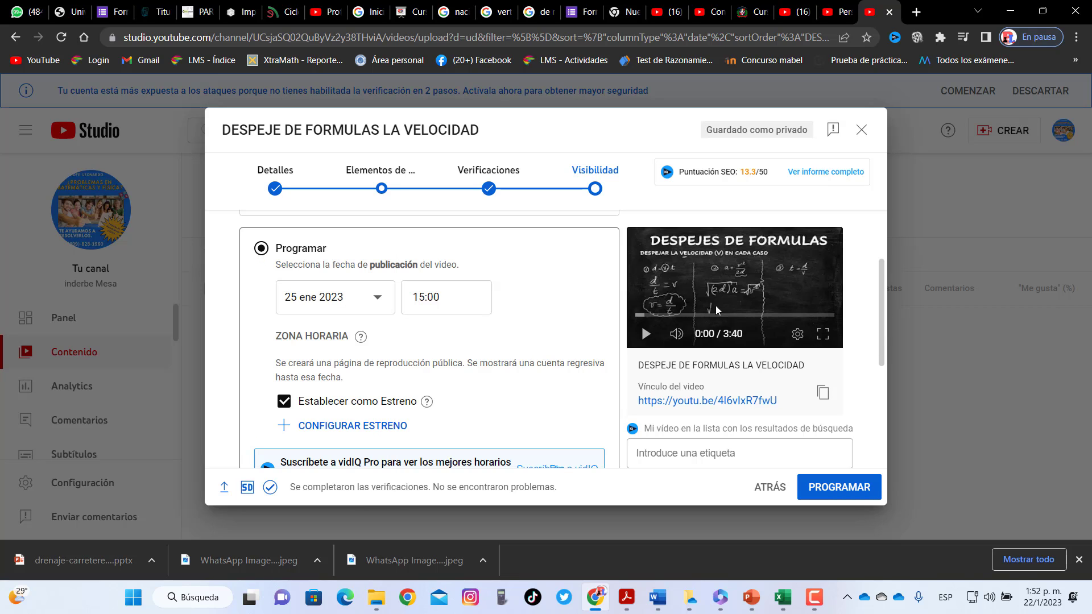
pyautogui.moveTo(879, 339); pyautogui.dragTo(879, 294)
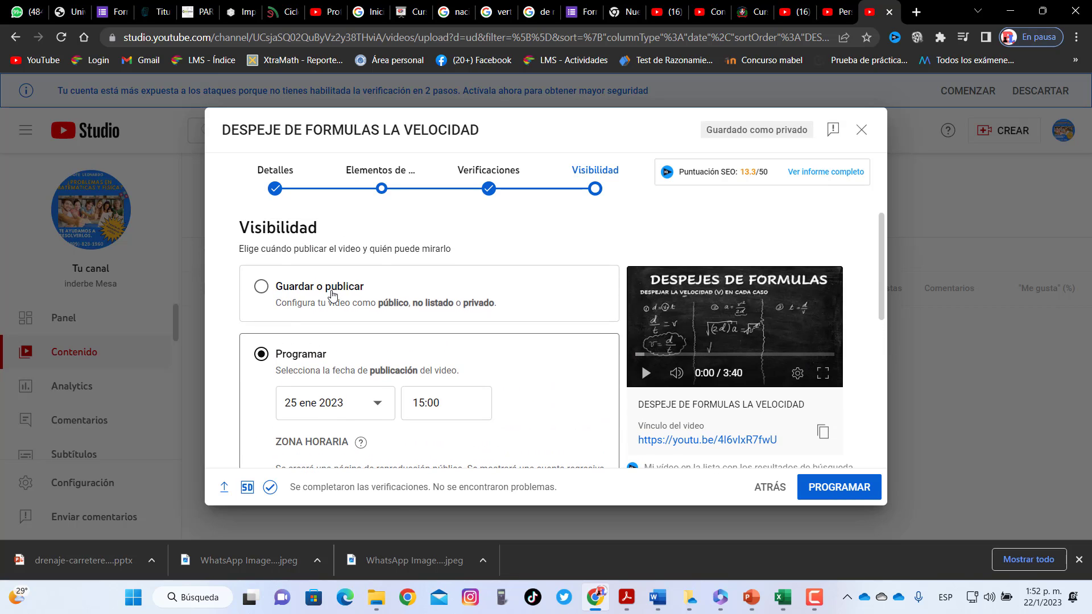
pyautogui.click(261, 286)
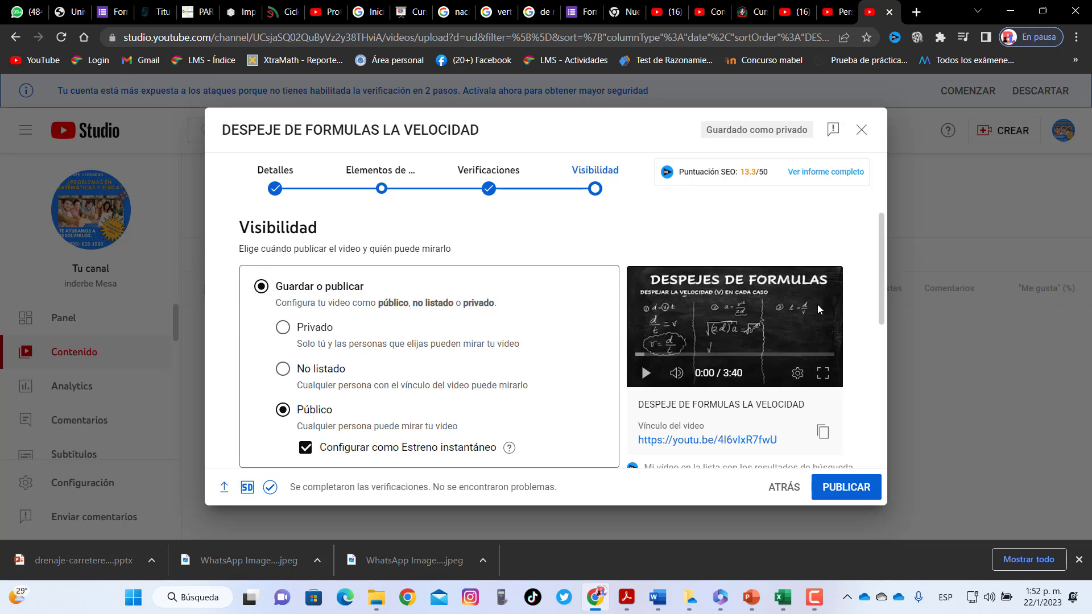
pyautogui.moveTo(883, 287); pyautogui.dragTo(882, 413)
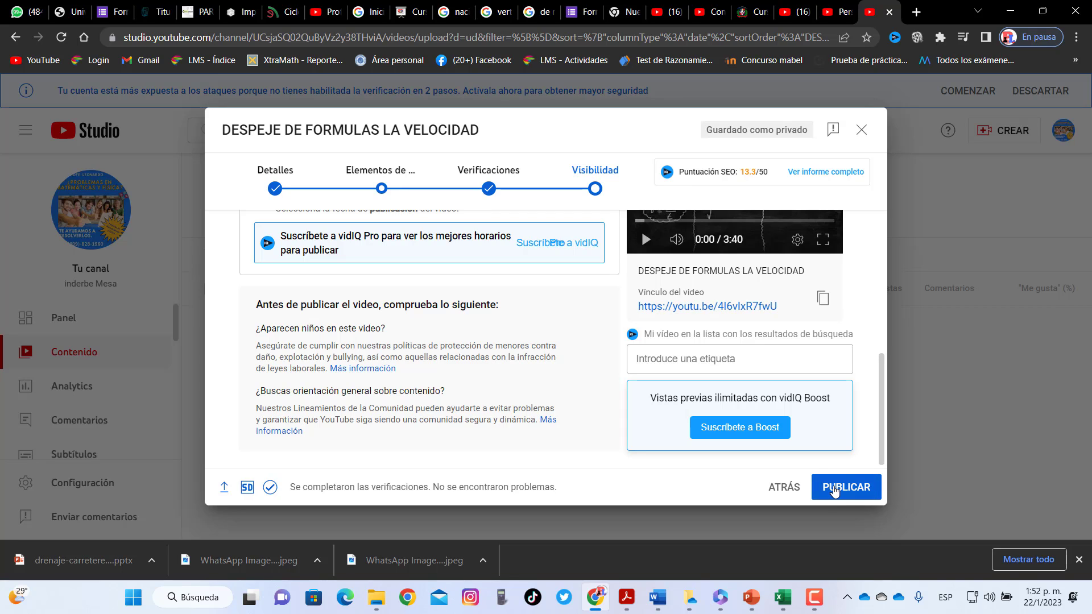
pyautogui.click(834, 489)
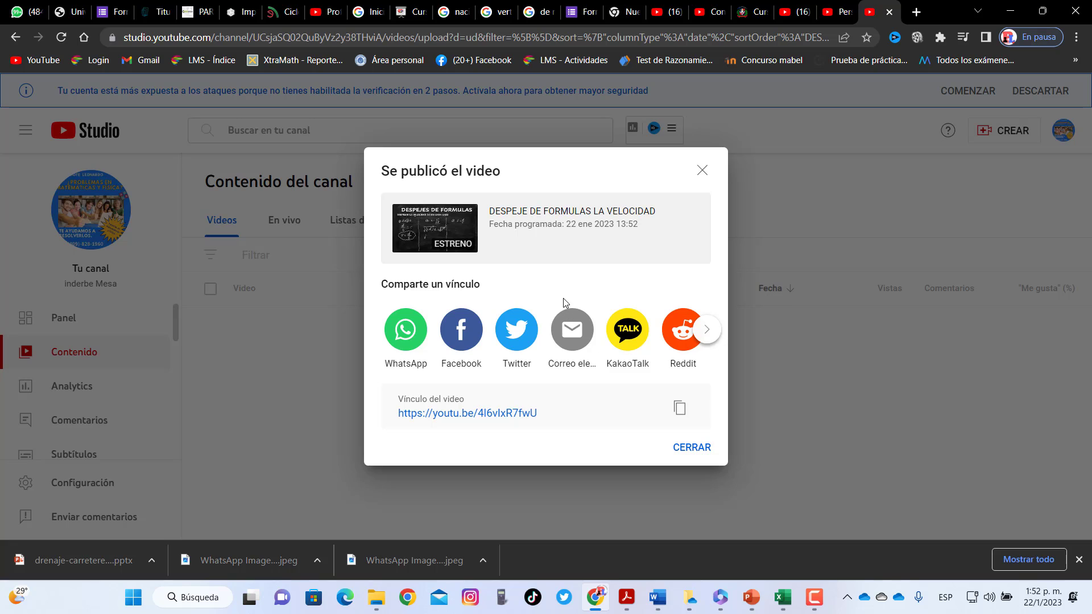
pyautogui.click(691, 449)
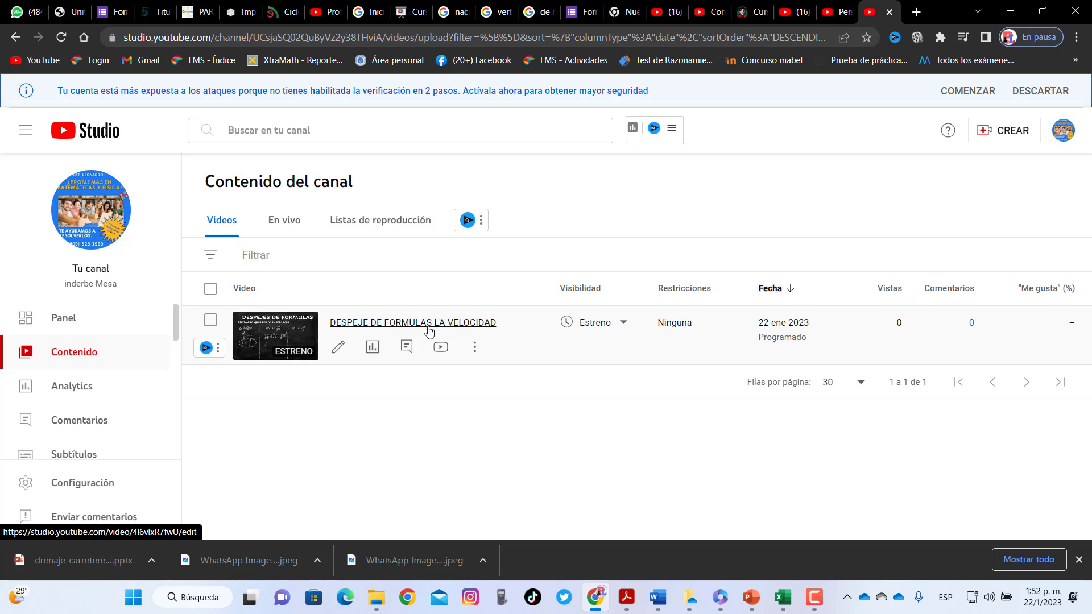
pyautogui.click(429, 327)
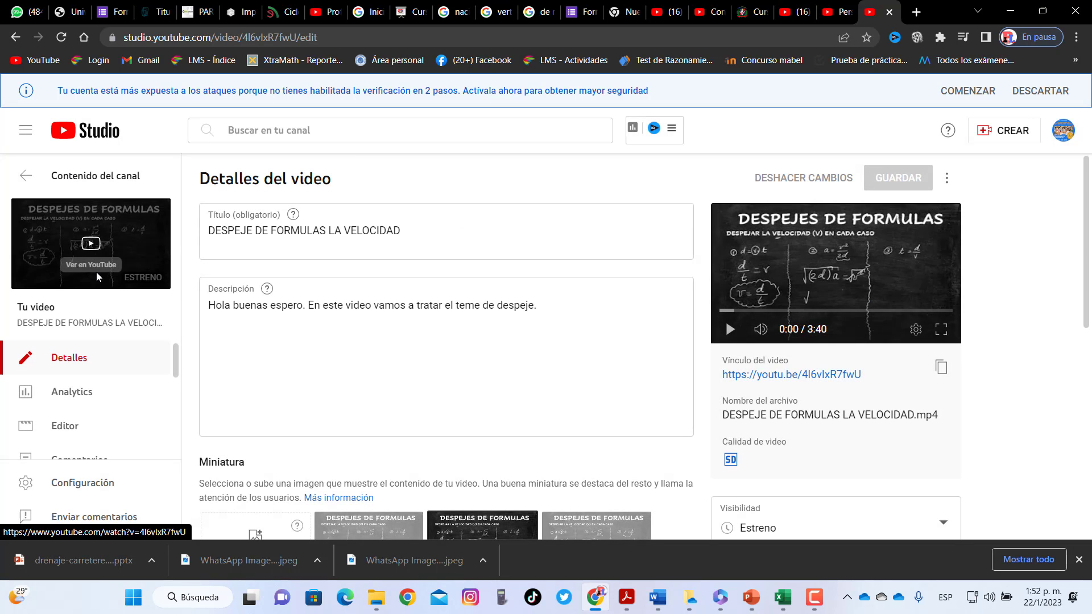
# View the premiere on YouTube, dismiss the moderation tips, reload, mute the countdown, and return to Studio
pyautogui.click(97, 273)
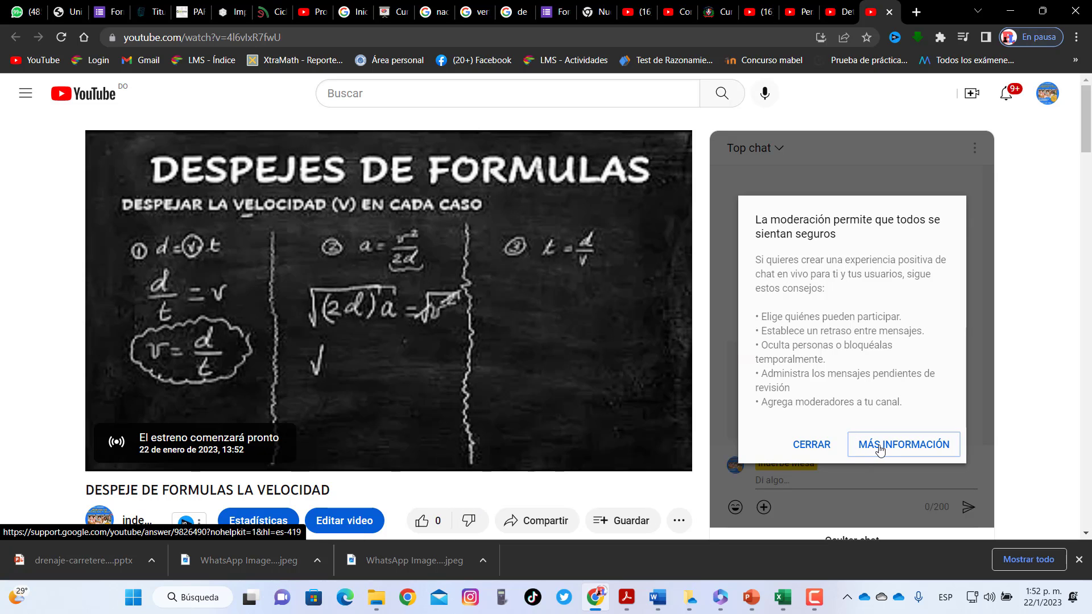
pyautogui.click(811, 444)
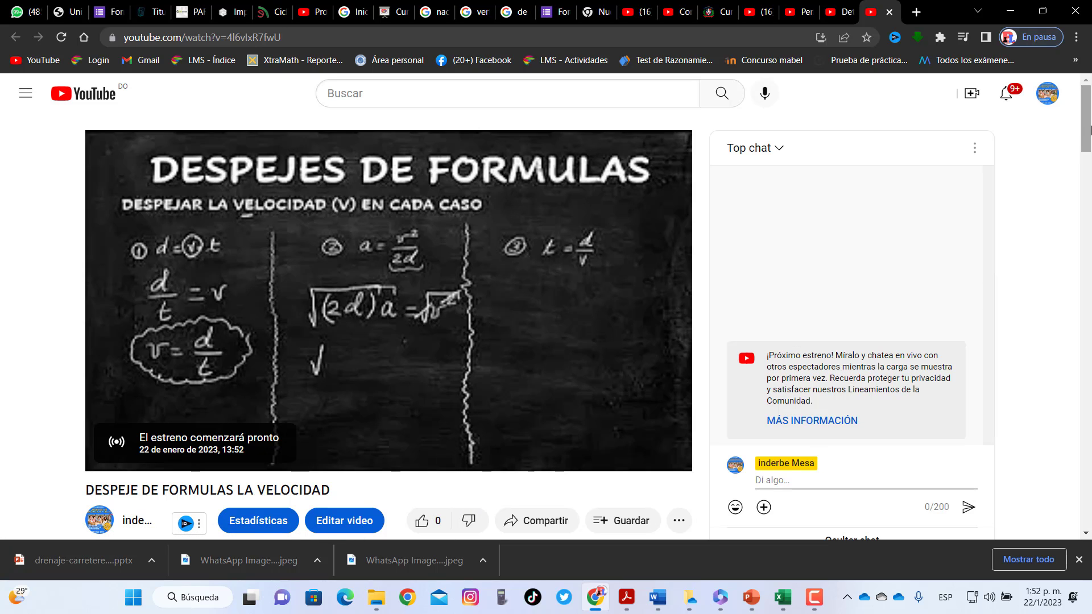
pyautogui.moveTo(1091, 130); pyautogui.dragTo(1090, 124)
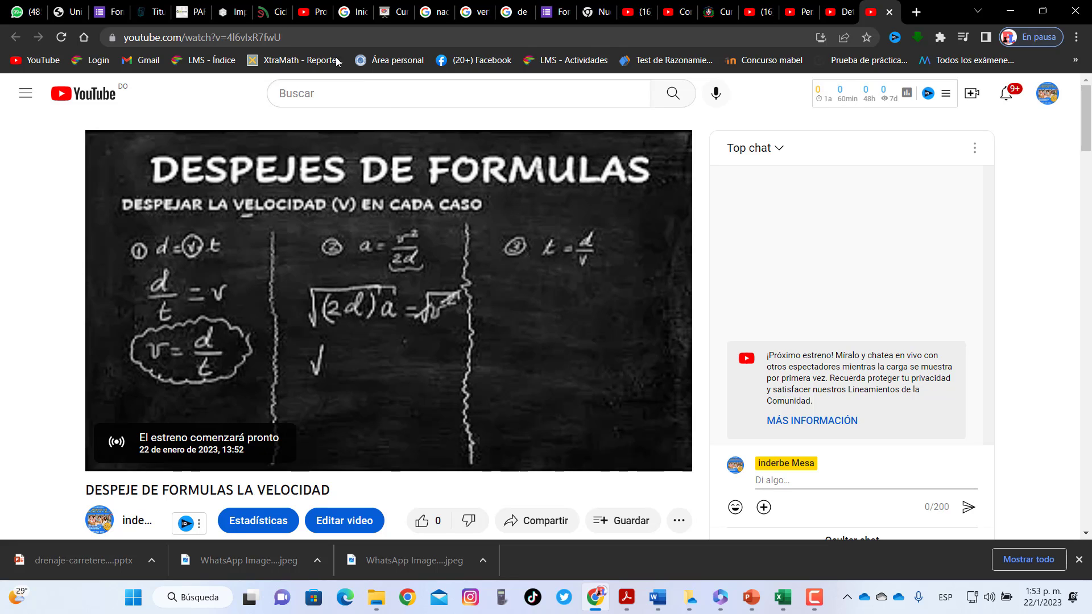
pyautogui.click(304, 37)
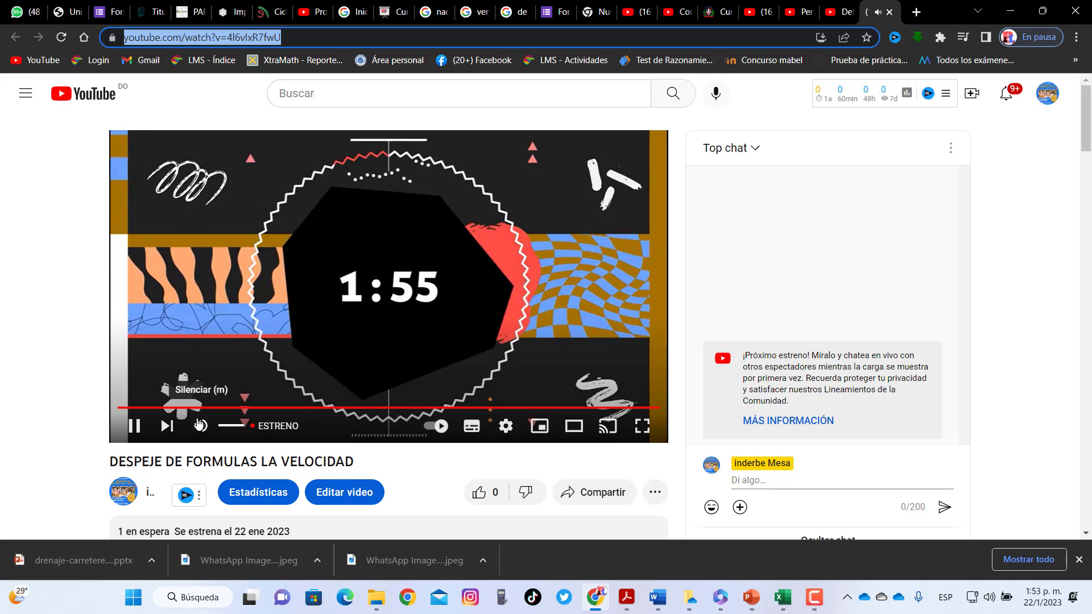
pyautogui.click(200, 426)
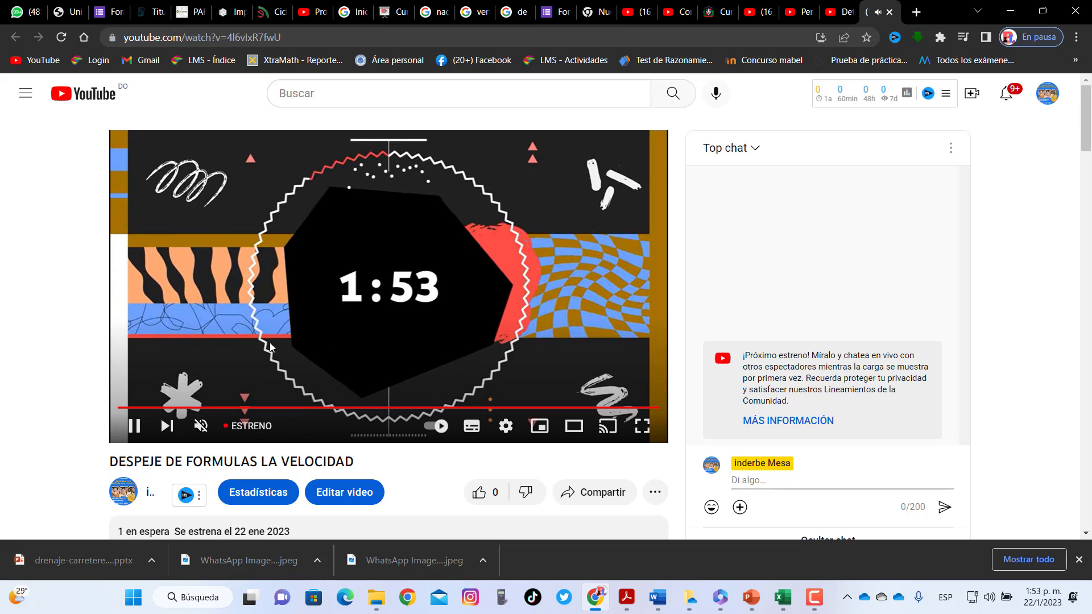
pyautogui.click(832, 7)
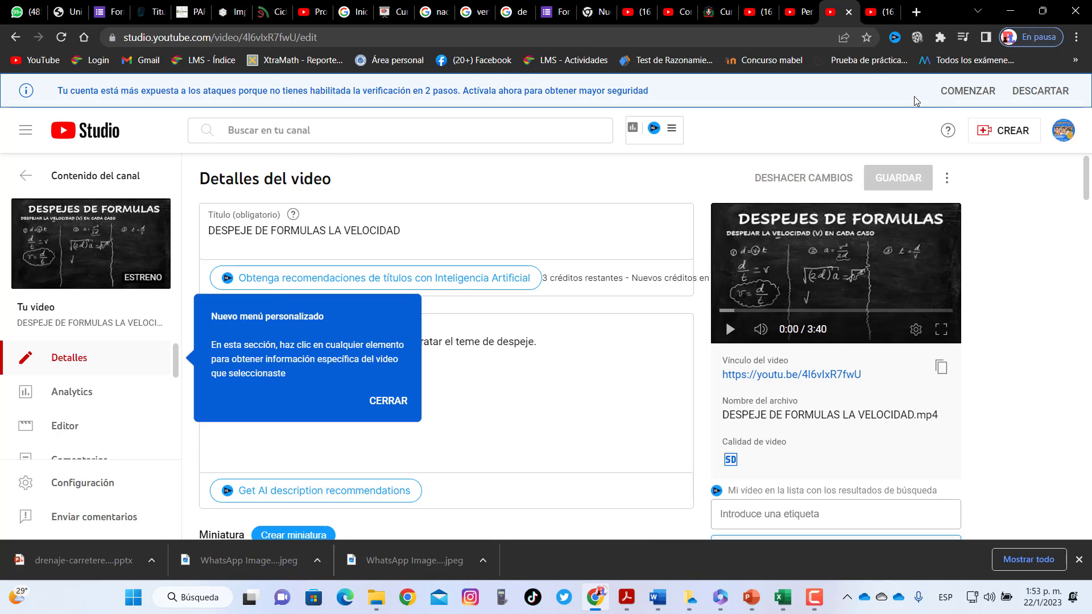
# In channel customization's Basic info, change the channel name to 'Profe Leonardo'
pyautogui.click(804, 7)
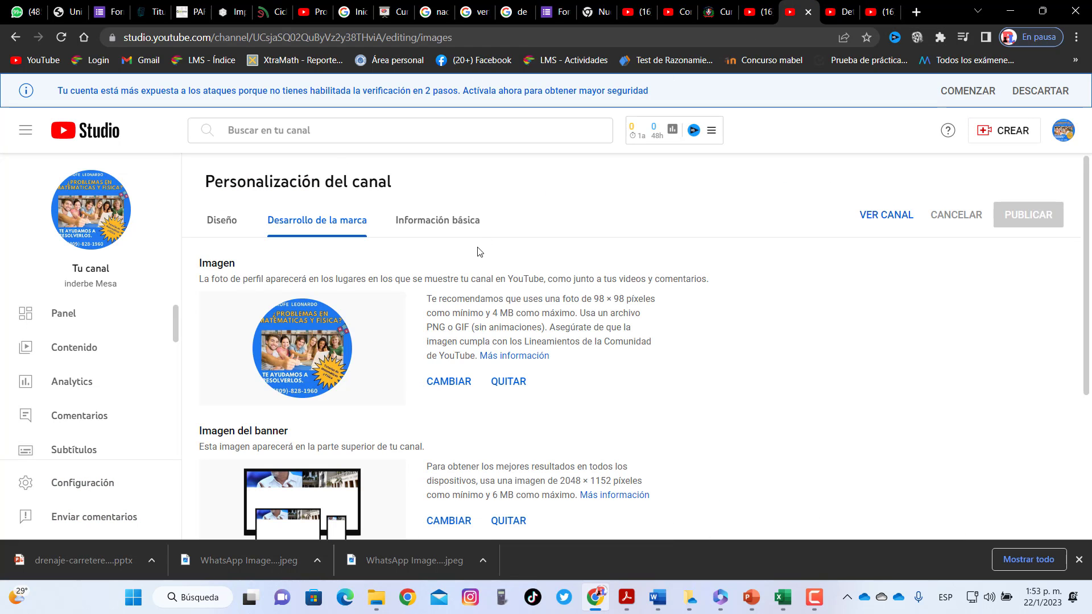
pyautogui.click(222, 225)
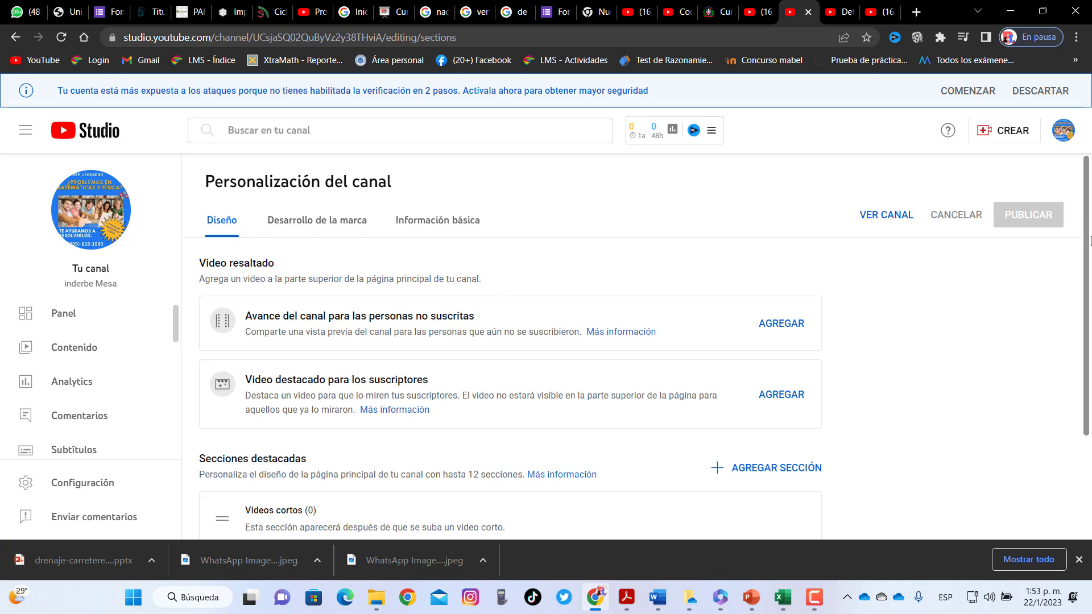
pyautogui.scroll(-3, 479, 217)
pyautogui.click(418, 181)
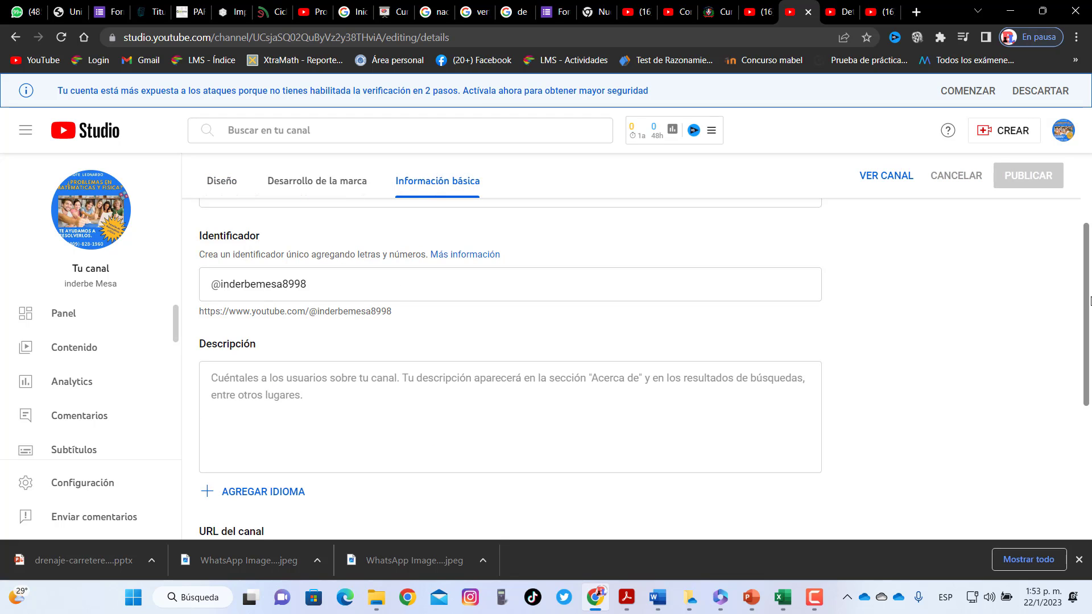
pyautogui.scroll(3, 504, 367)
pyautogui.moveTo(301, 328); pyautogui.dragTo(190, 343)
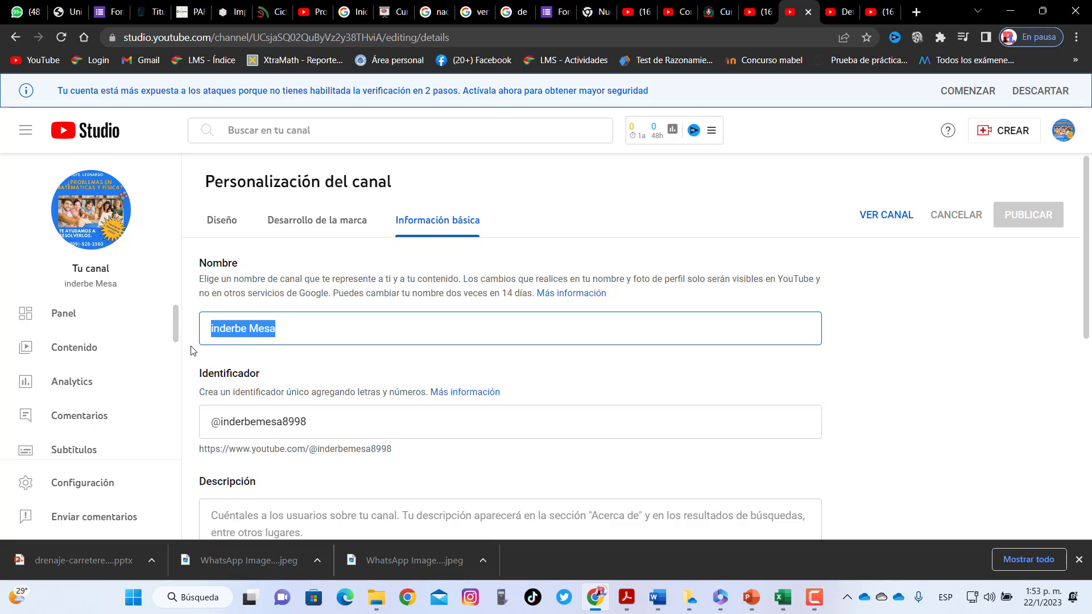
pyautogui.write('Pr')
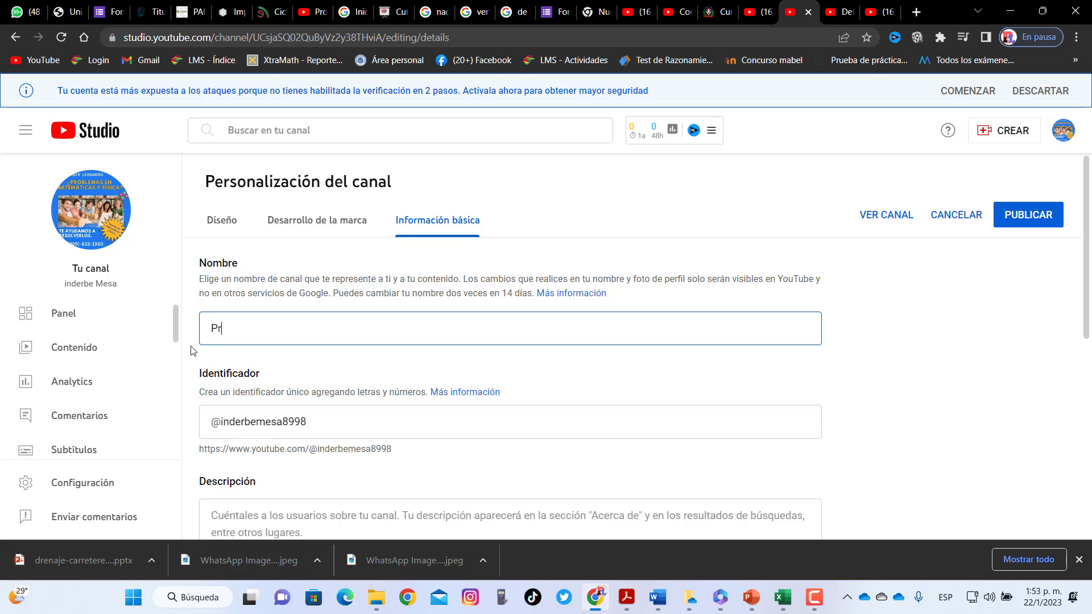
pyautogui.write('ofe leonardo')
pyautogui.press('BackSpace')
pyautogui.press('BackSpace')
pyautogui.press('BackSpace')
pyautogui.press('BackSpace')
pyautogui.press('BackSpace')
pyautogui.press('BackSpace')
pyautogui.press('BackSpace')
pyautogui.write('Leonardo')
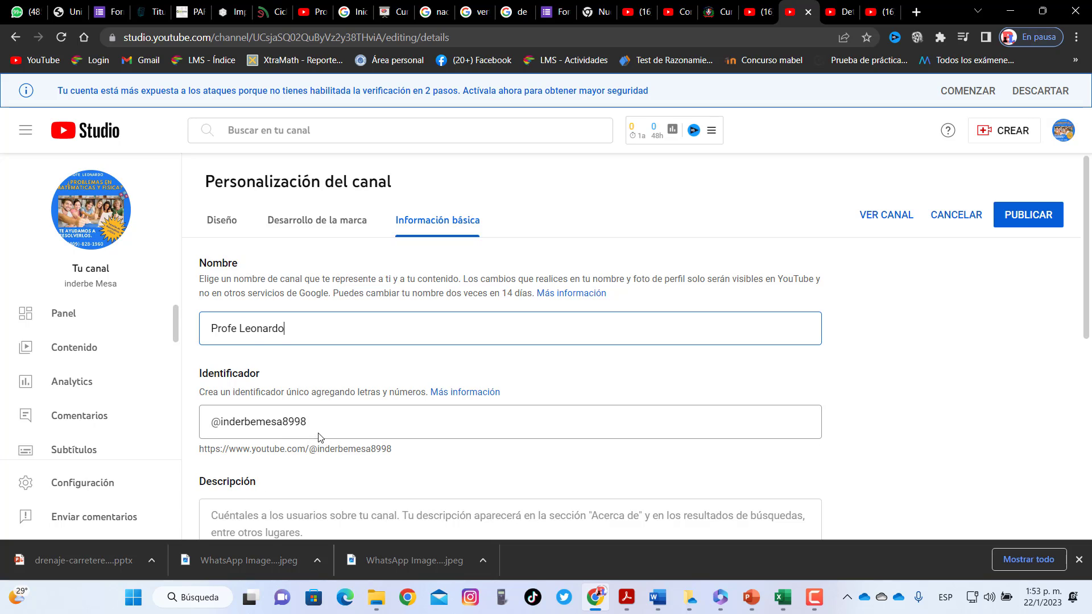
pyautogui.click(319, 433)
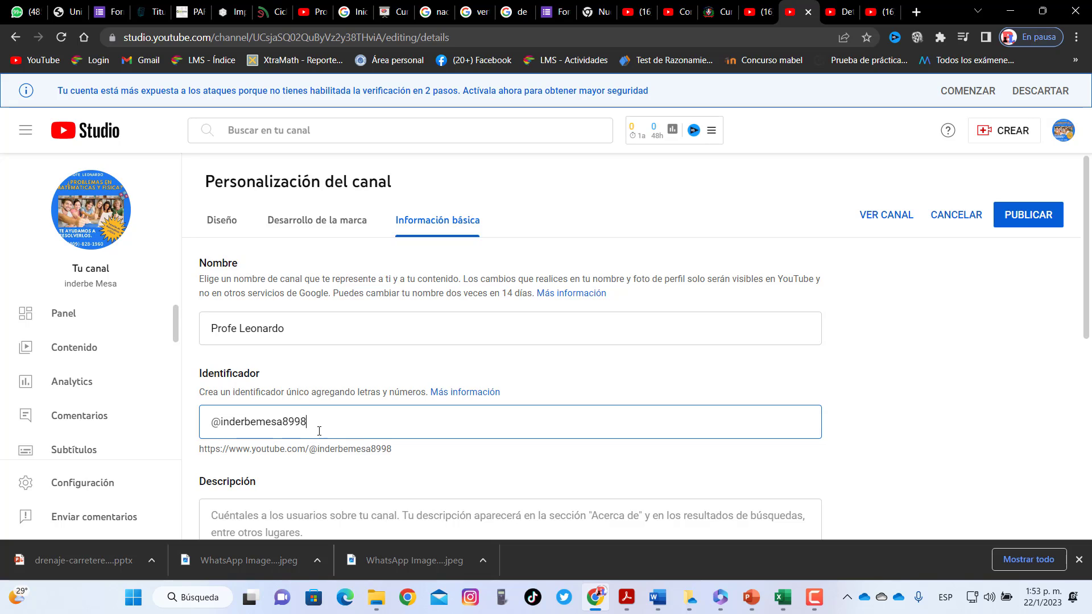
pyautogui.press('BackSpace')
pyautogui.press('BackSpace')
pyautogui.press('BackSpace')
pyautogui.press('BackSpace')
pyautogui.press('BackSpace')
pyautogui.press('BackSpace')
pyautogui.press('BackSpace')
pyautogui.press('BackSpace')
pyautogui.press('BackSpace')
pyautogui.press('BackSpace')
pyautogui.press('BackSpace')
pyautogui.press('BackSpace')
pyautogui.press('BackSpace')
pyautogui.press('BackSpace')
pyautogui.press('BackSpace')
pyautogui.press('BackSpace')
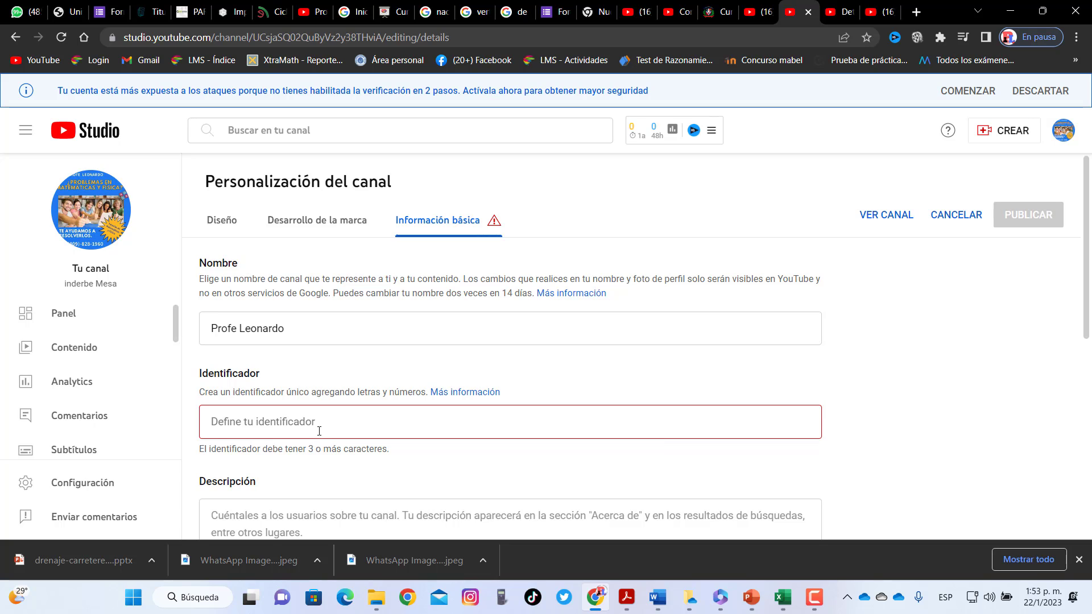
pyautogui.write('@@}')
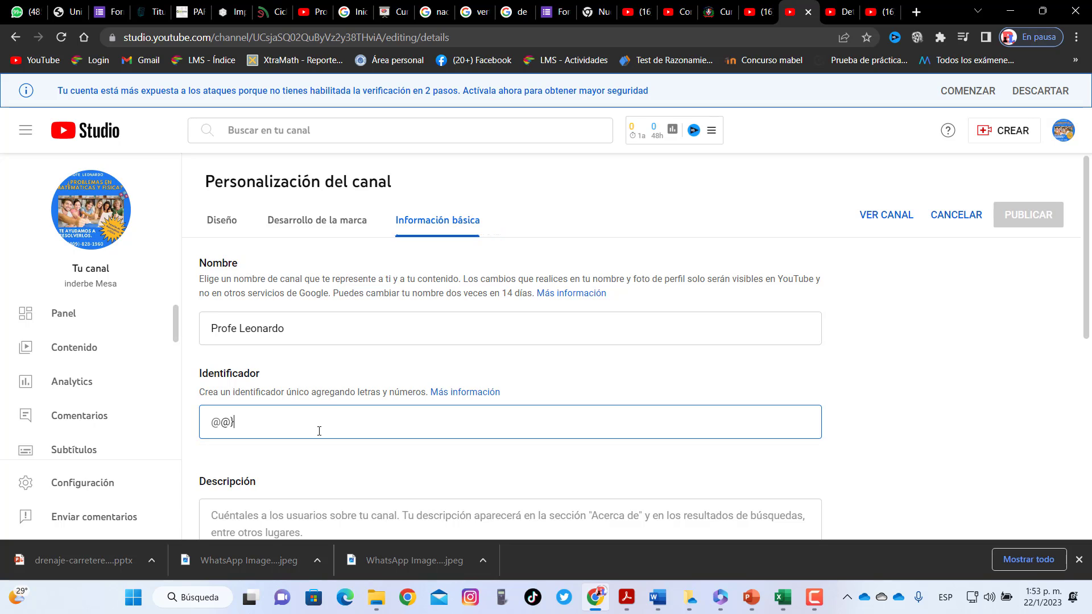
pyautogui.press('BackSpace')
pyautogui.press('BackSpace')
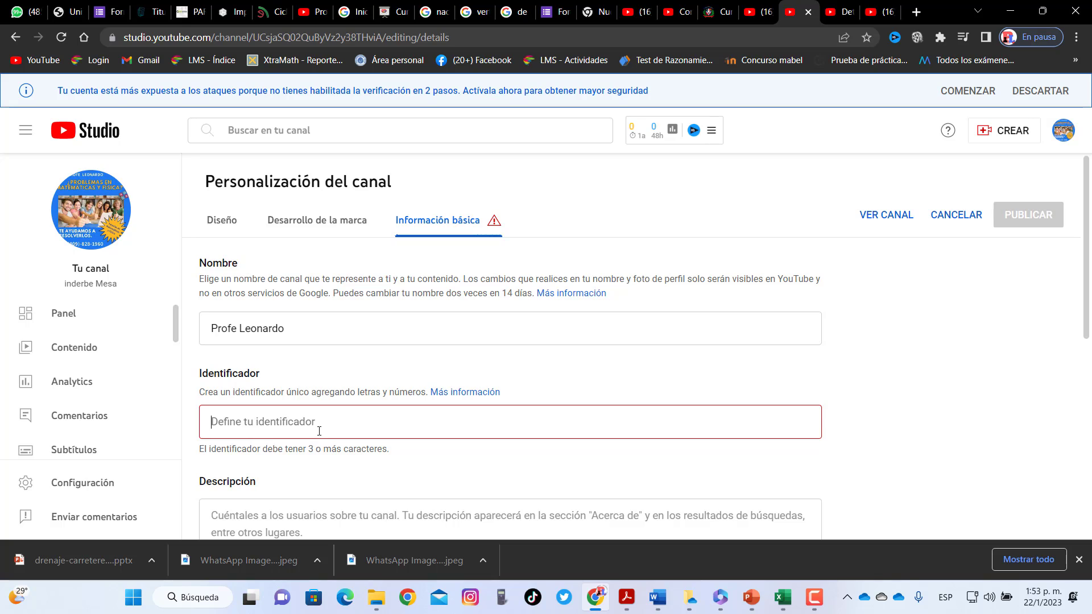
pyautogui.write('@PRO')
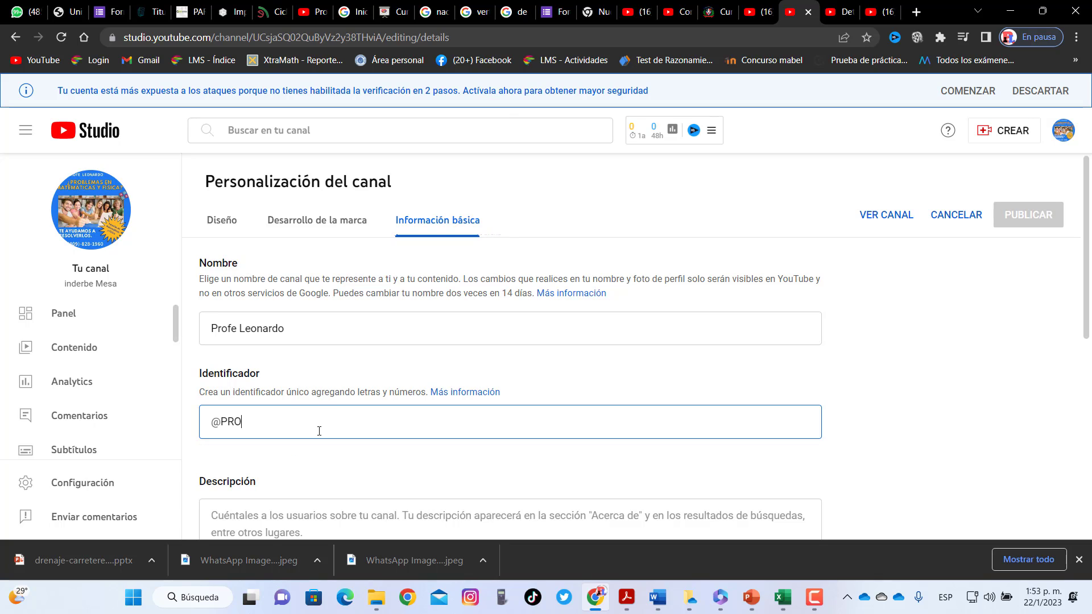
pyautogui.write('FE LEO')
pyautogui.press('BackSpace')
pyautogui.press('BackSpace')
pyautogui.press('BackSpace')
pyautogui.press('BackSpace')
pyautogui.write('LEONARDO 2404I55')
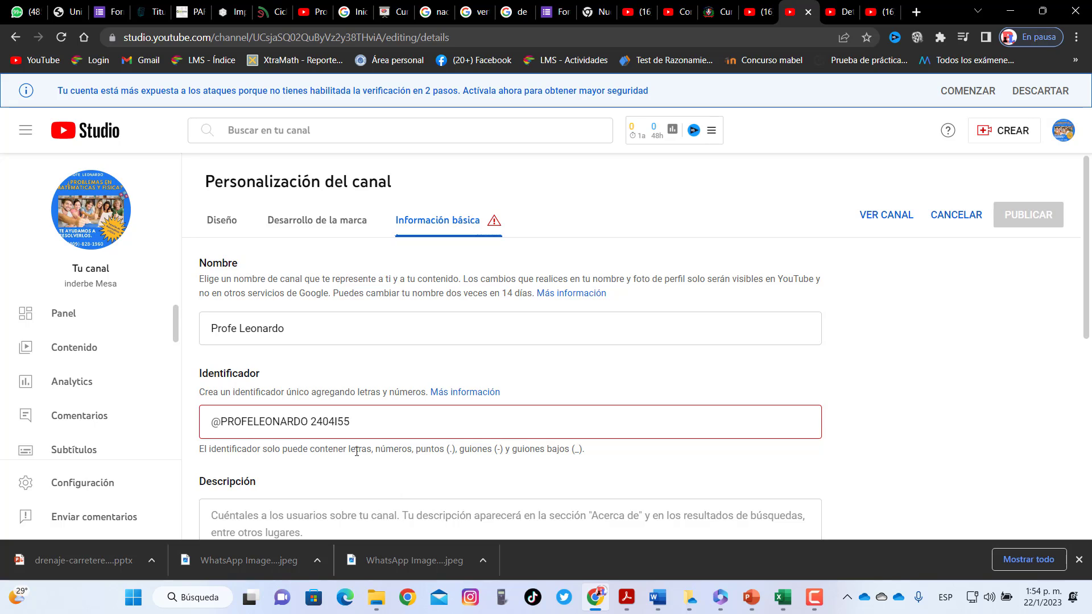
pyautogui.click(338, 422)
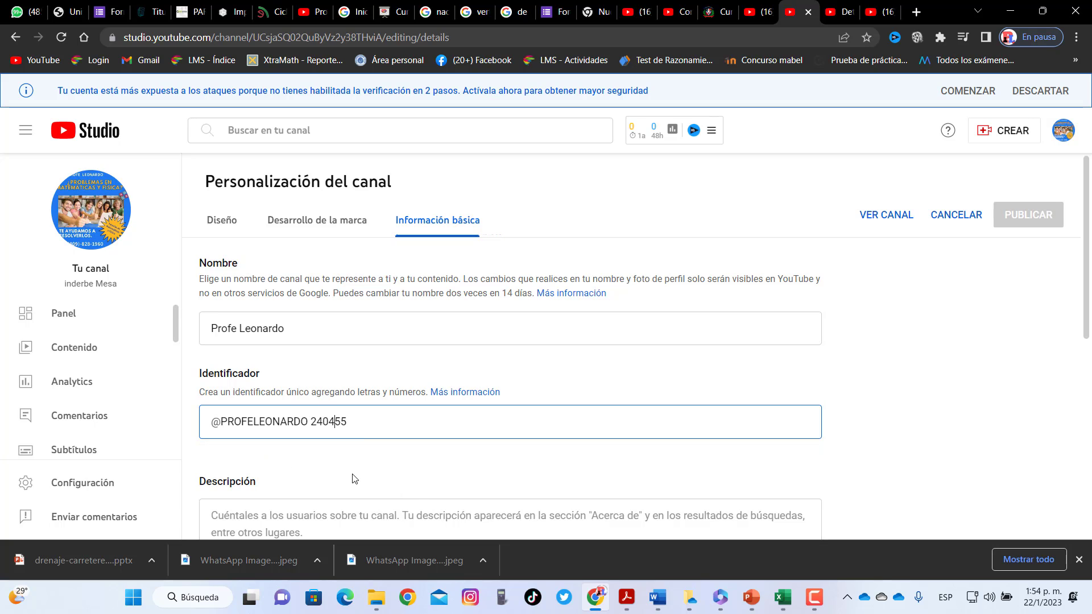
pyautogui.press('BackSpace')
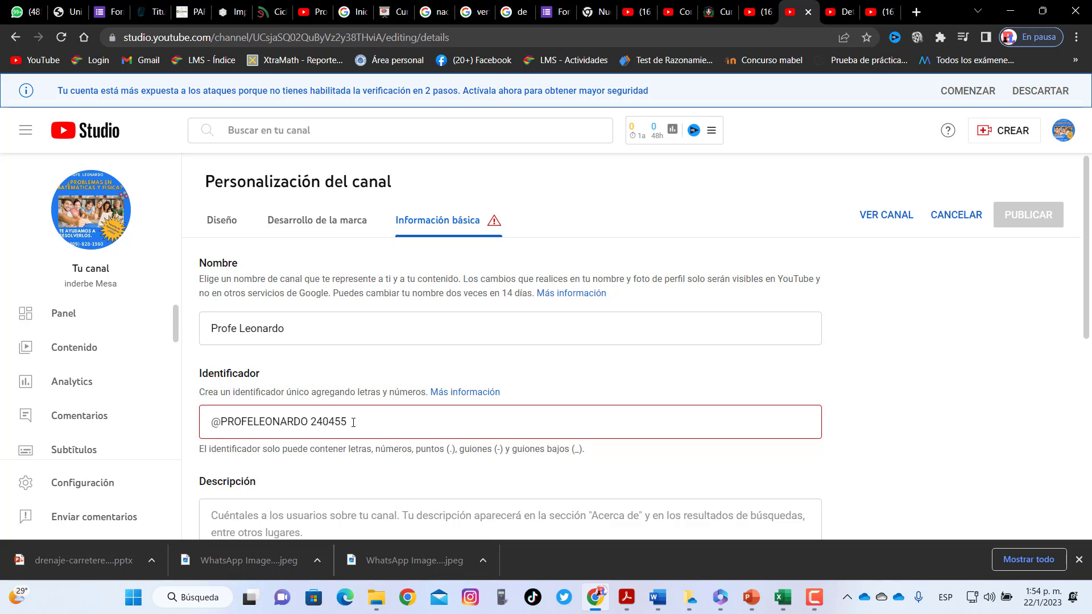
pyautogui.press('BackSpace')
pyautogui.press('BackSpace')
pyautogui.press('BackSpace')
pyautogui.press('BackSpace')
pyautogui.press('BackSpace')
pyautogui.press('BackSpace')
# Scroll to the channel URL, select the whole address and bring up its copy menu
pyautogui.scroll(-3, 900, 308)
pyautogui.click(448, 288)
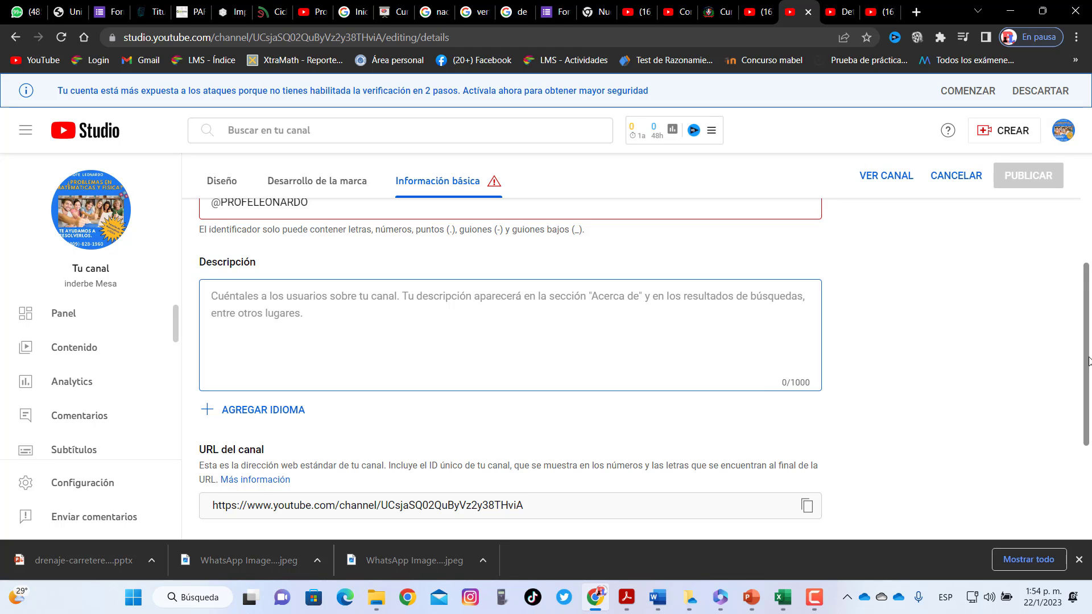
pyautogui.scroll(-3, 938, 398)
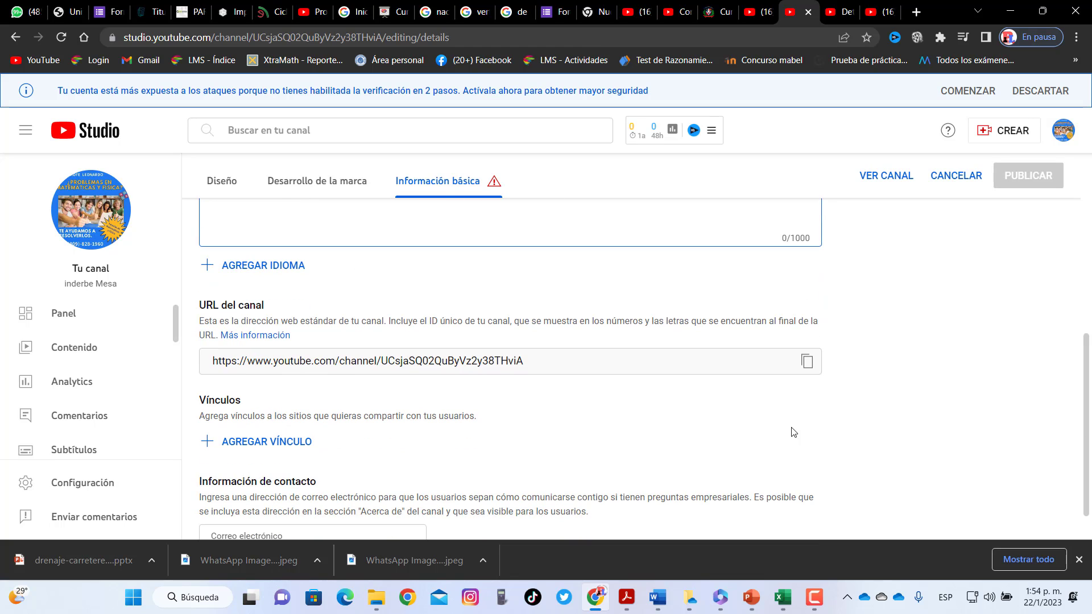
pyautogui.tripleClick(542, 362)
pyautogui.hotkey('ctrl', 'c')
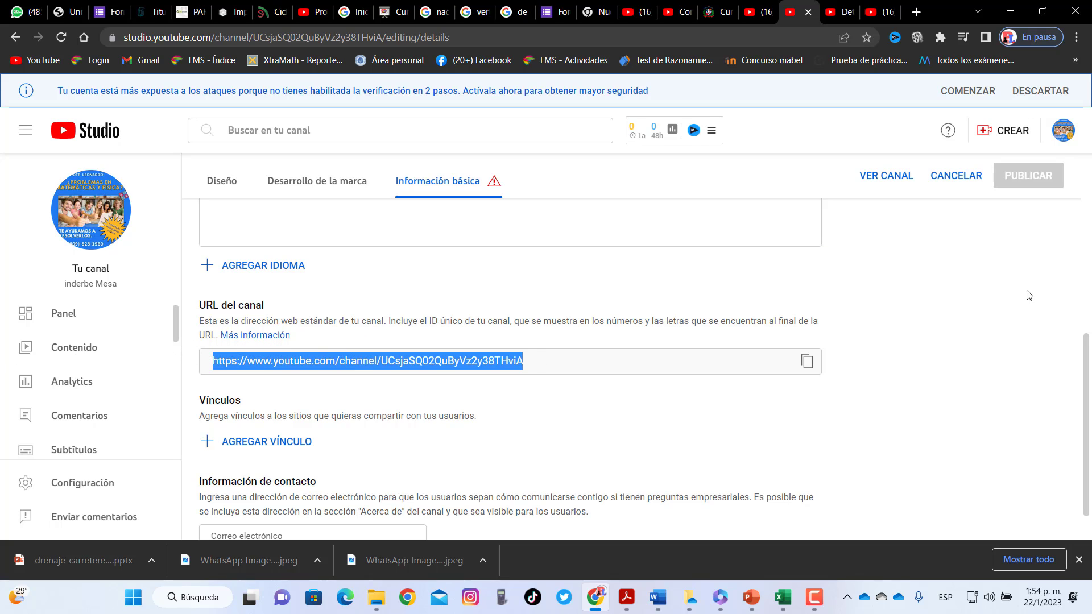
pyautogui.scroll(-1, 1090, 419)
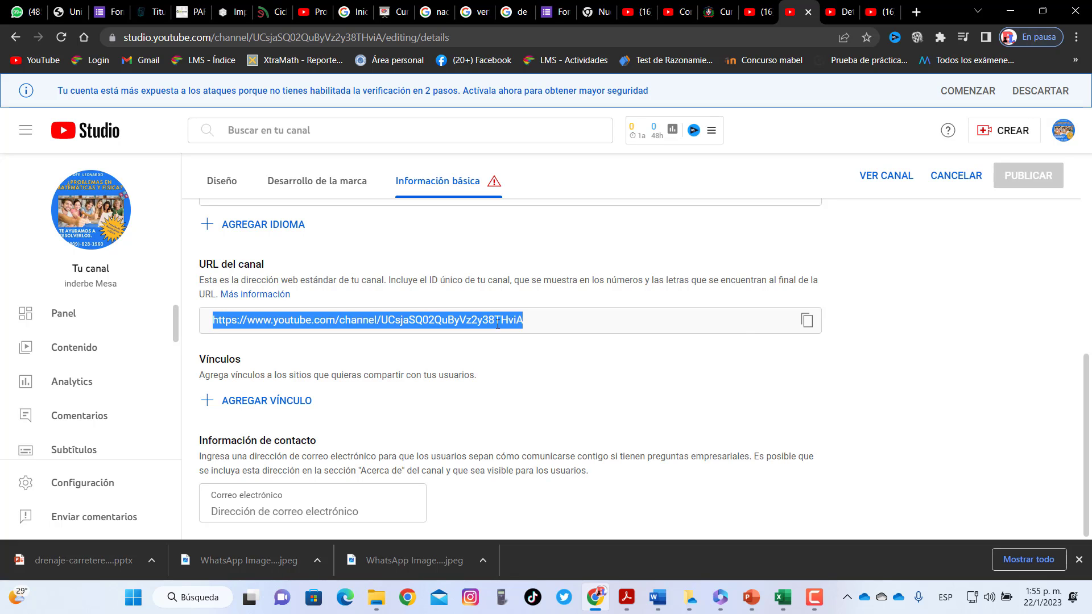
pyautogui.rightClick(497, 324)
# Copy the channel URL and create a new blank document in Word
pyautogui.click(525, 338)
pyautogui.moveTo(657, 597)
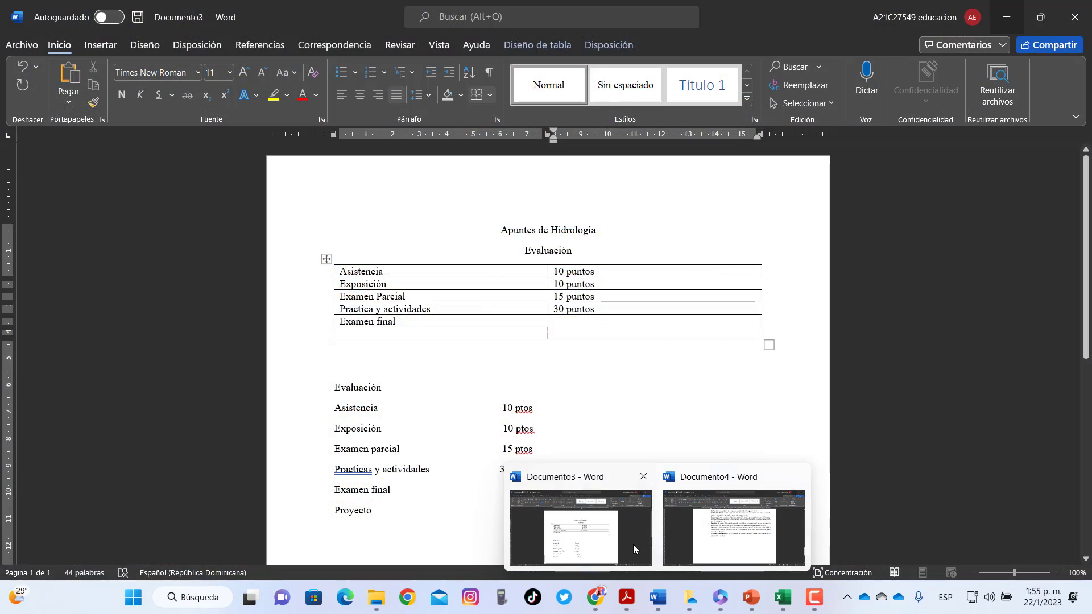
pyautogui.click(728, 540)
pyautogui.click(23, 50)
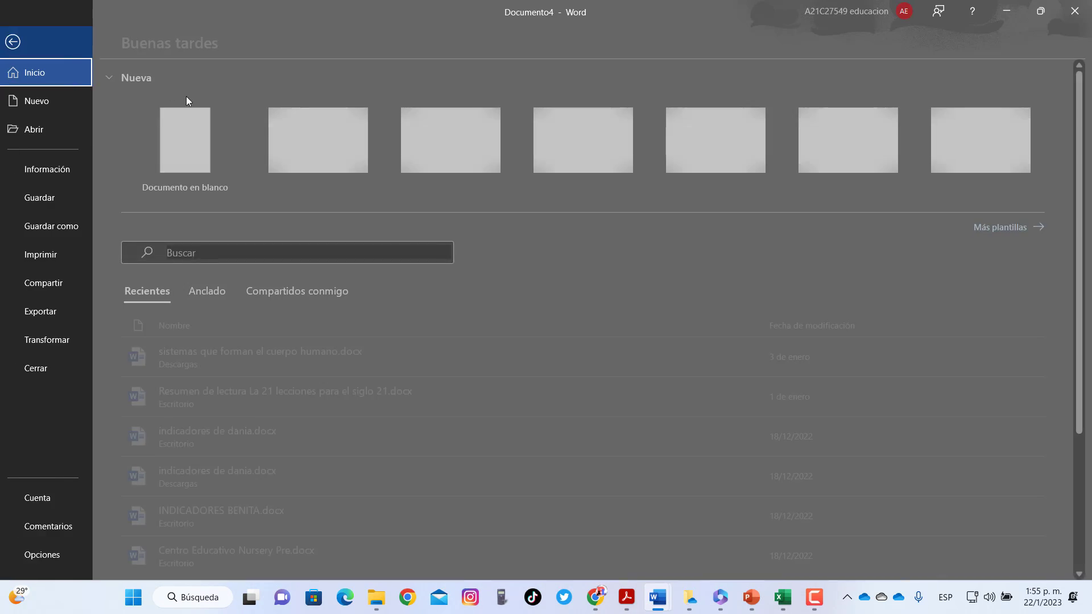
pyautogui.click(187, 143)
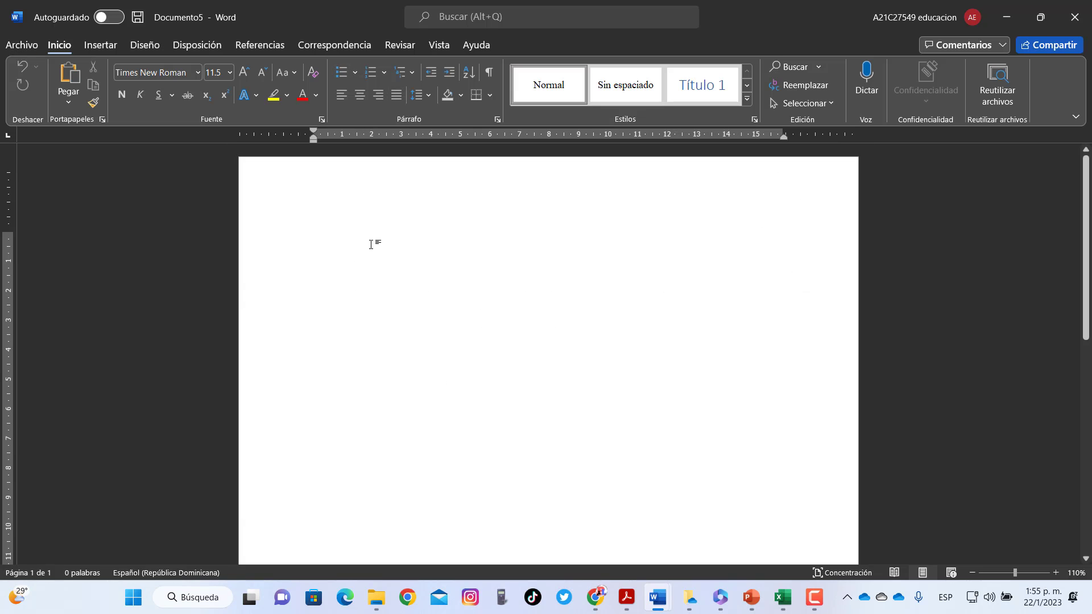
# Insert the pasted channel URL as a hyperlink, then go back to the browser
pyautogui.rightClick(373, 244)
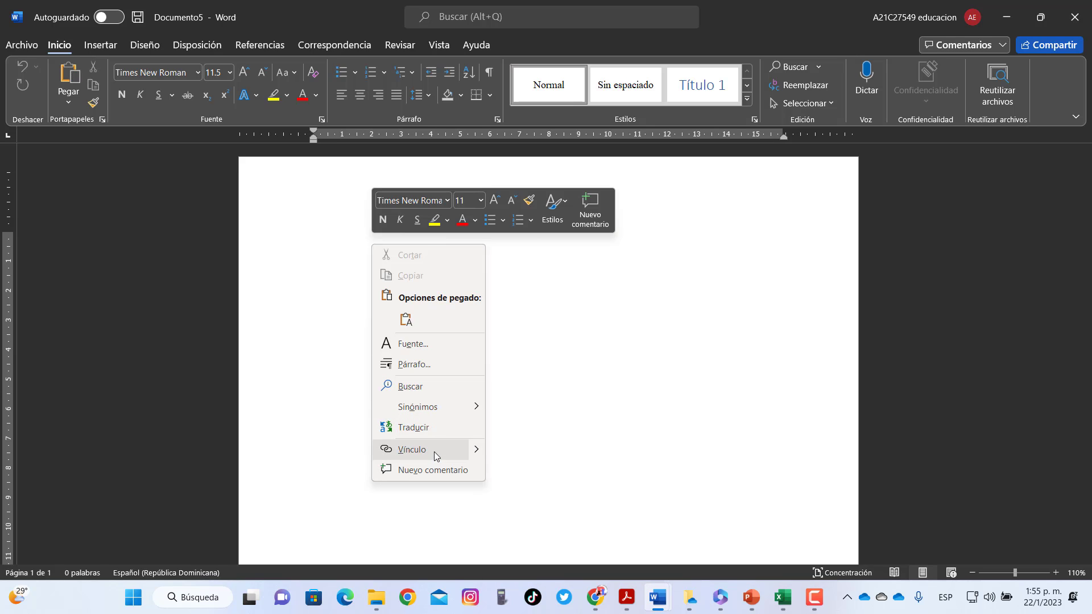
pyautogui.click(408, 450)
pyautogui.rightClick(459, 354)
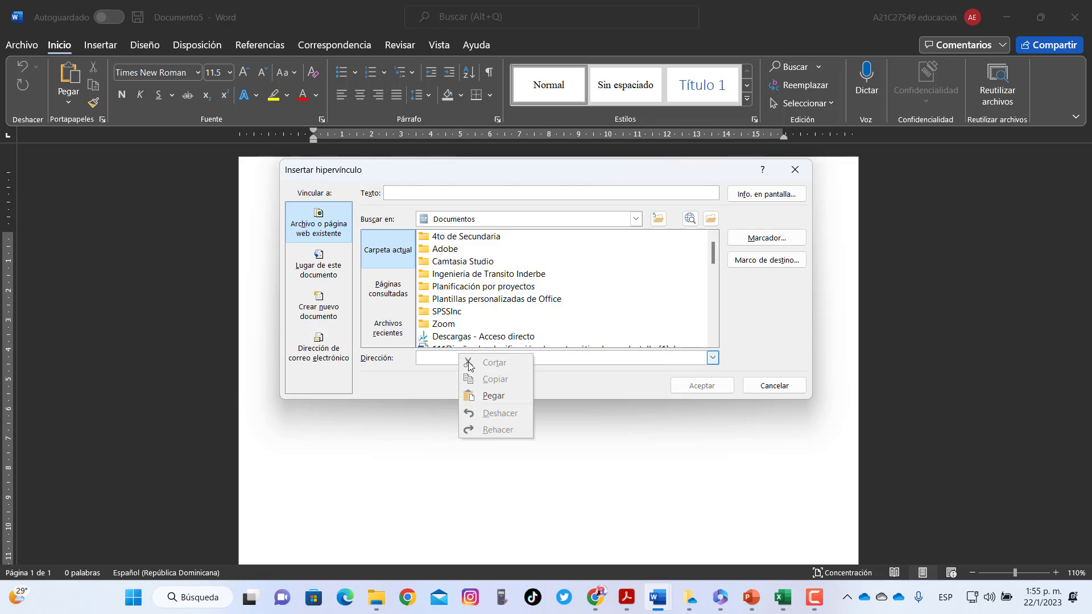
pyautogui.click(488, 395)
pyautogui.click(702, 386)
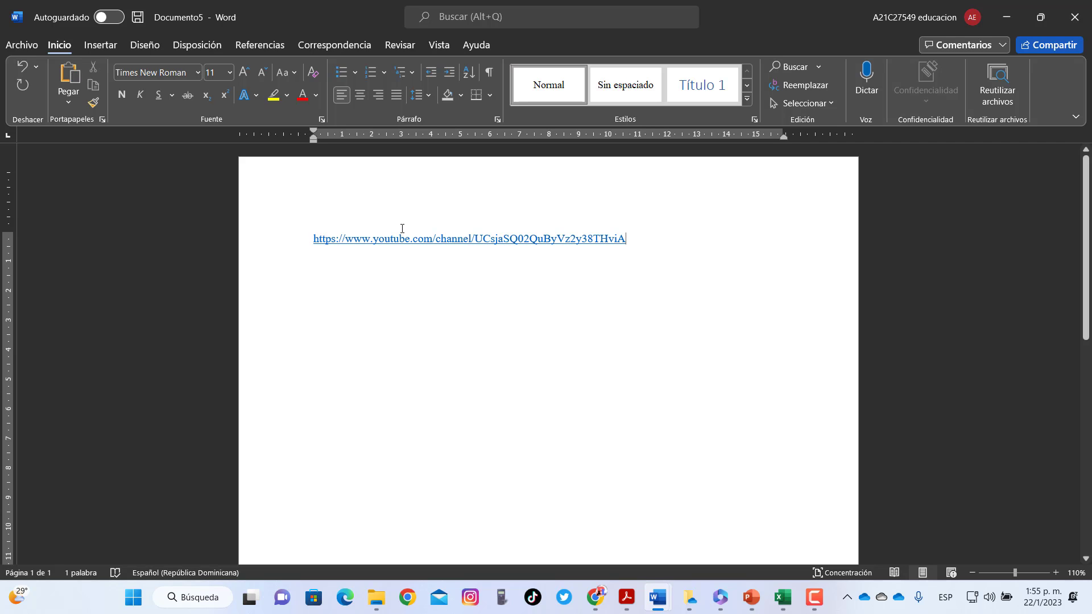
pyautogui.click(595, 604)
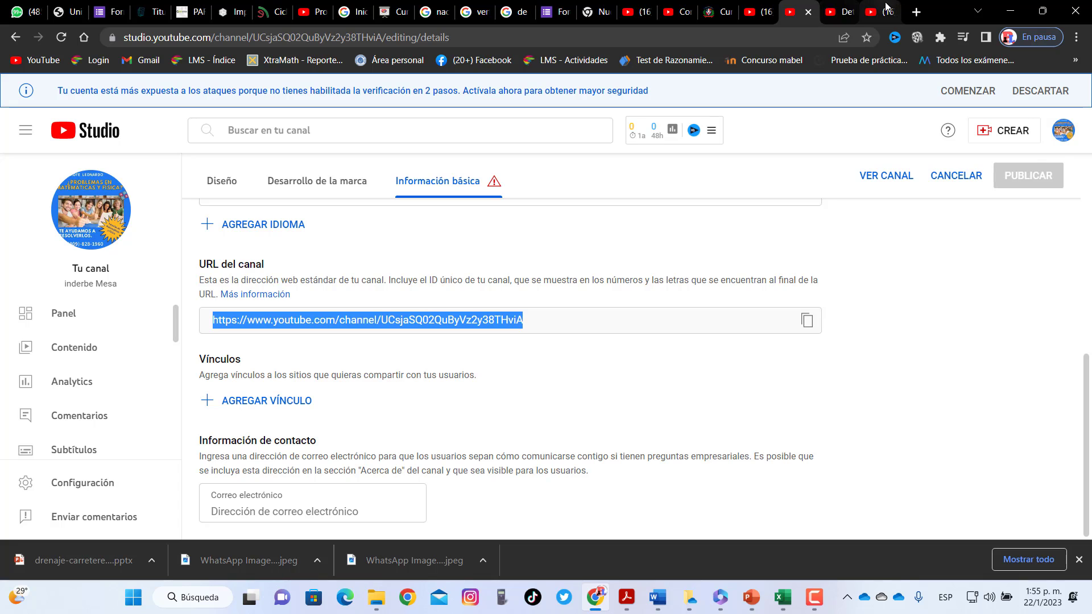
# Switch to the 'Detalles del video' tab for DESPEJE DE FORMULAS LA VELOCIDAD
pyautogui.click(840, 11)
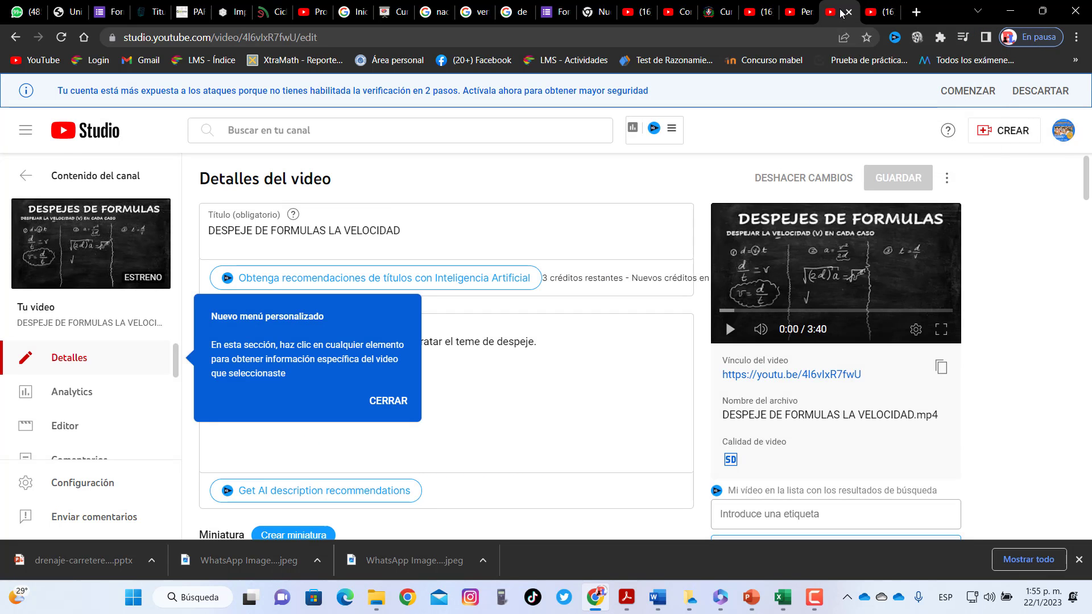